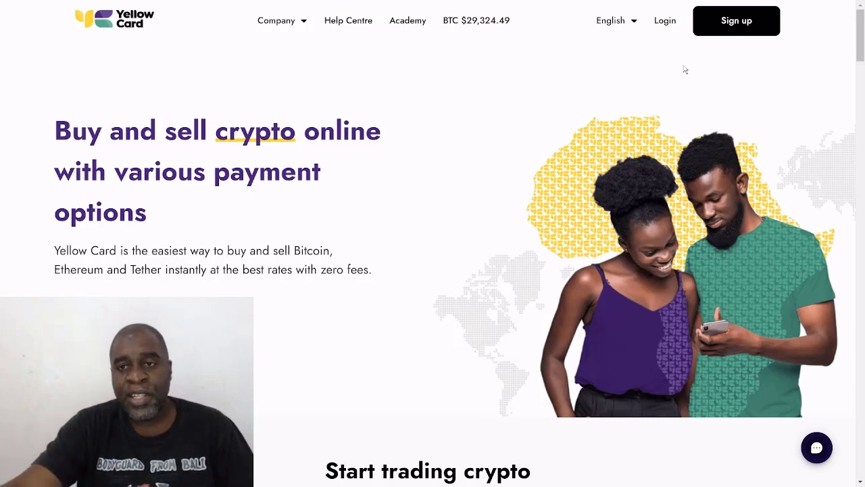
Log in to Yellow Card with the account's phone number and password.
left_click(666, 20)
left_click(355, 252)
double_click(353, 255)
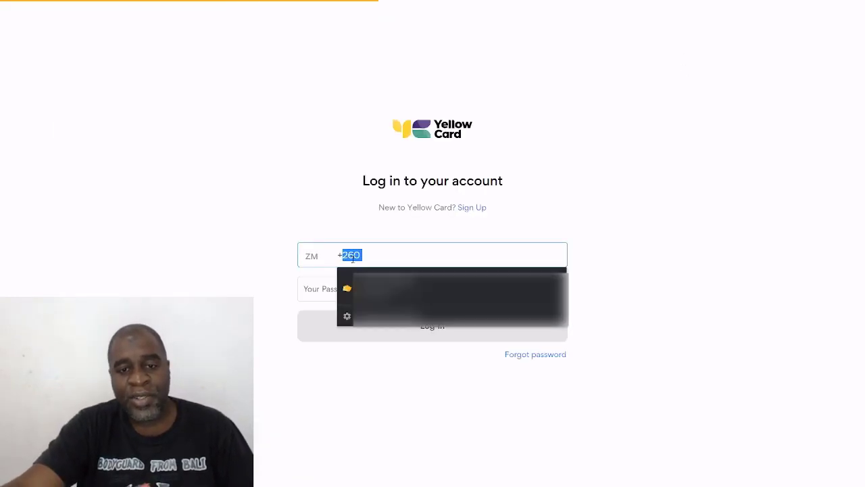
left_click(298, 274)
left_click(340, 264)
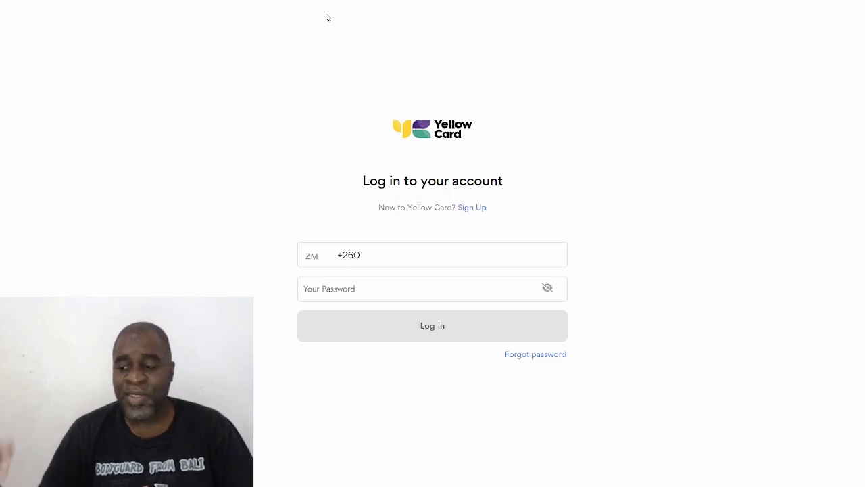
mouse_move(331, 5)
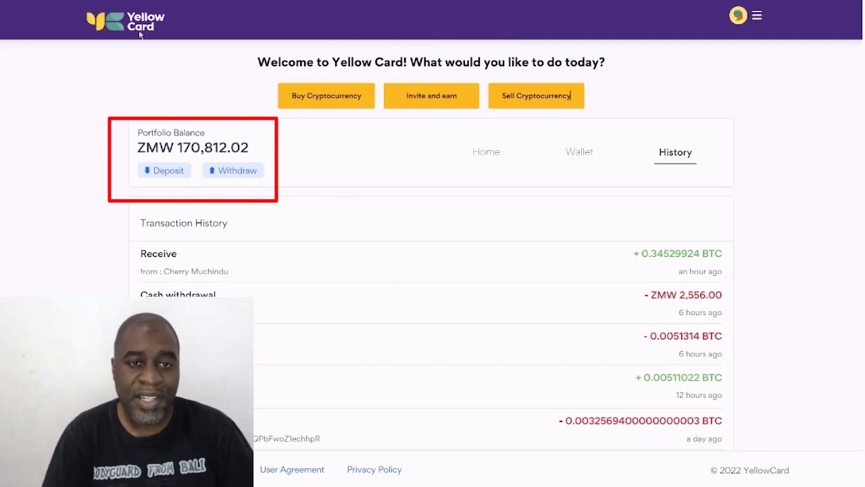
Go back to the home dashboard and scroll through the wallet balances down to Bitcoin.
left_click(116, 20)
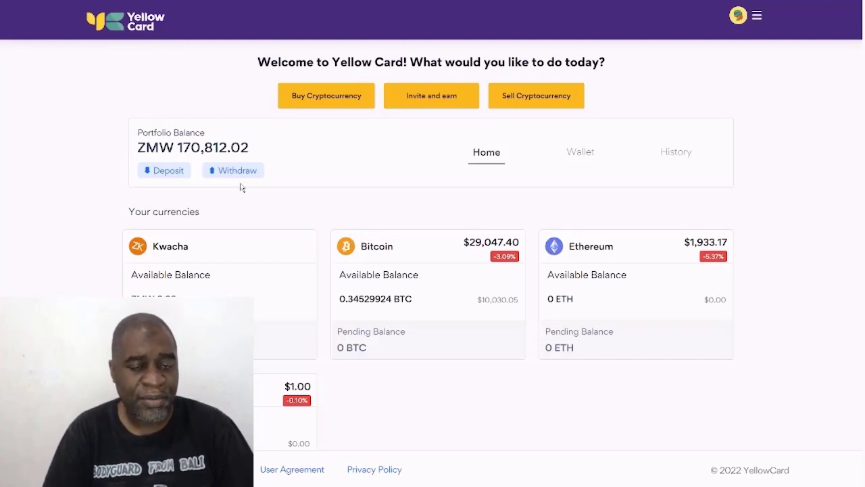
left_click(238, 173)
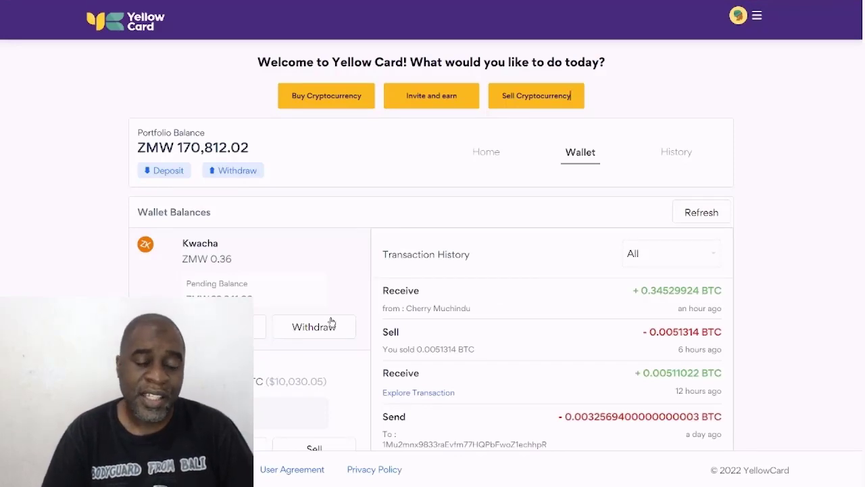
scroll(331, 323, "down", 2)
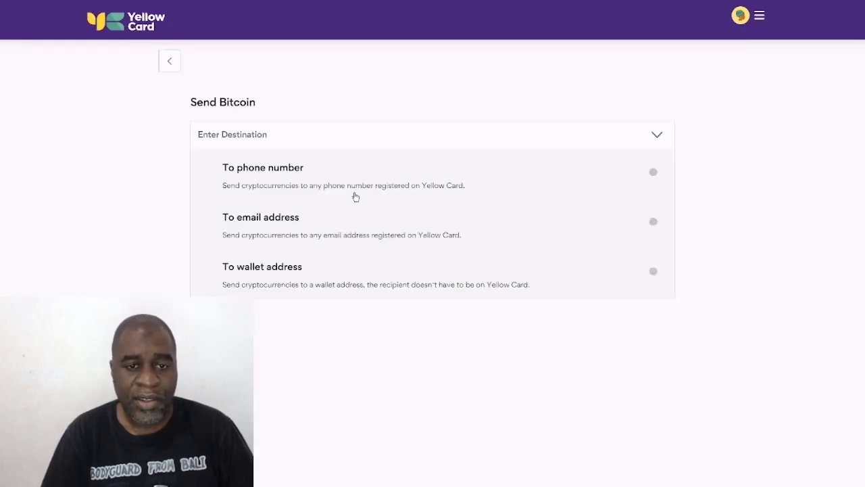
Set up a 0.00582944 BTC send to a pasted wallet address and review its ZMW 14.13 fee.
left_click(304, 278)
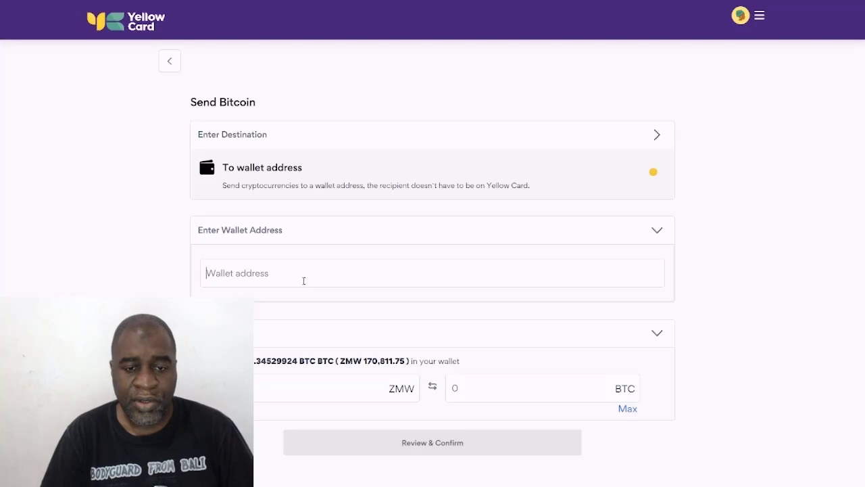
left_click(500, 396)
type("0.00582944")
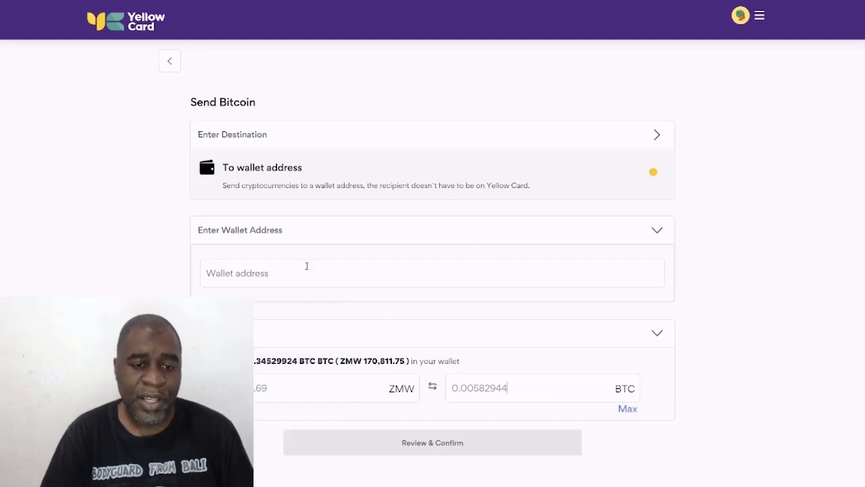
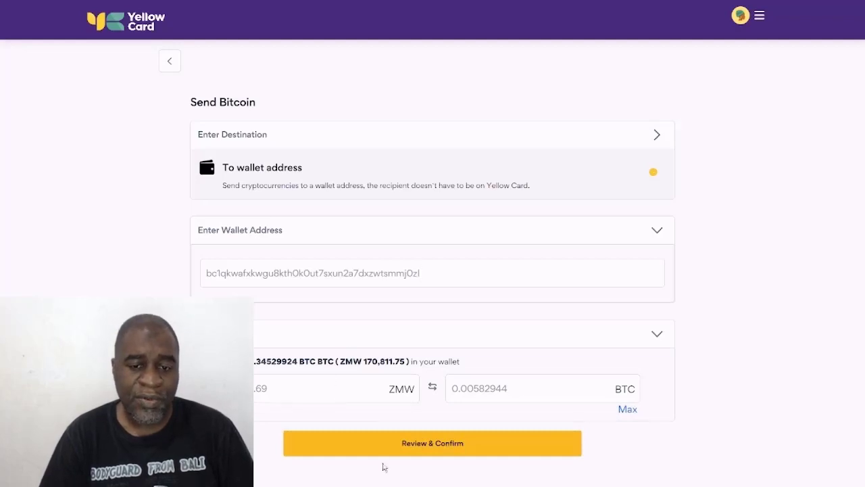
left_click(456, 455)
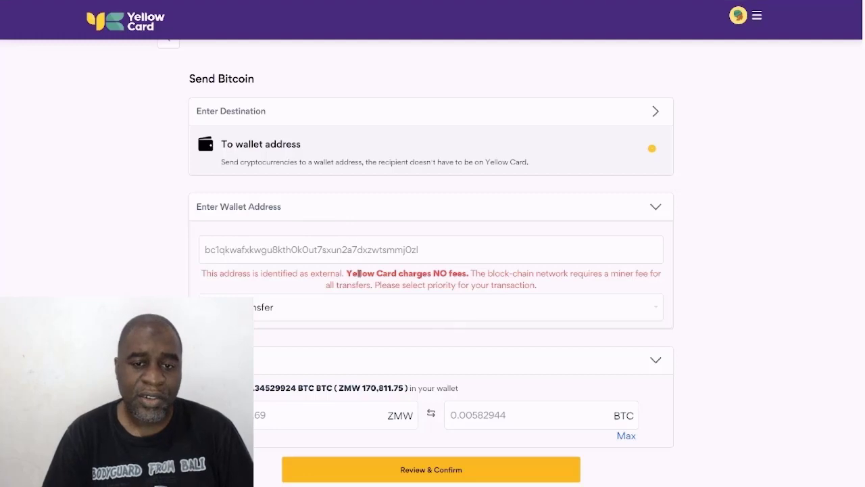
left_click(450, 473)
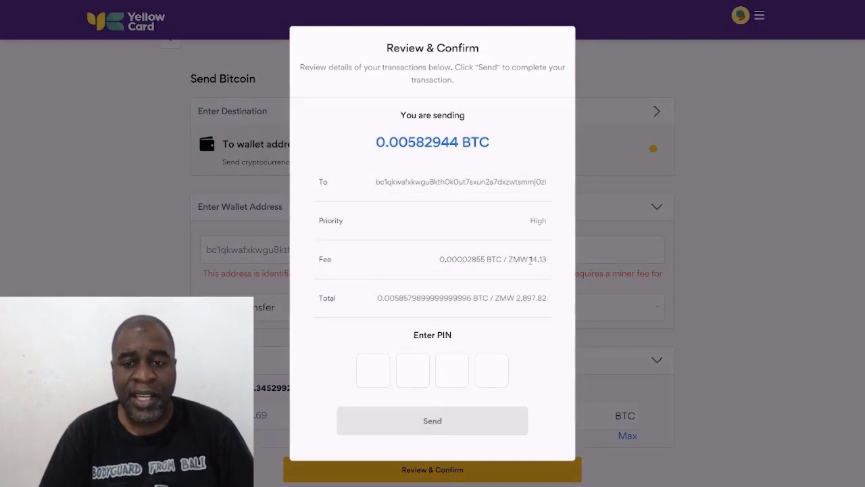
left_click_drag(530, 261, 548, 259)
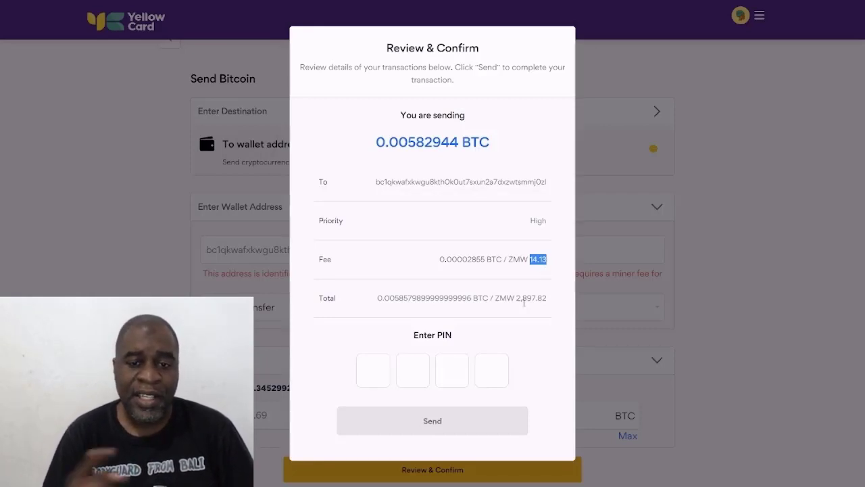
Revise the amount to 736 so 0.00579983 BTC goes out, then send it with the PIN.
left_click(144, 278)
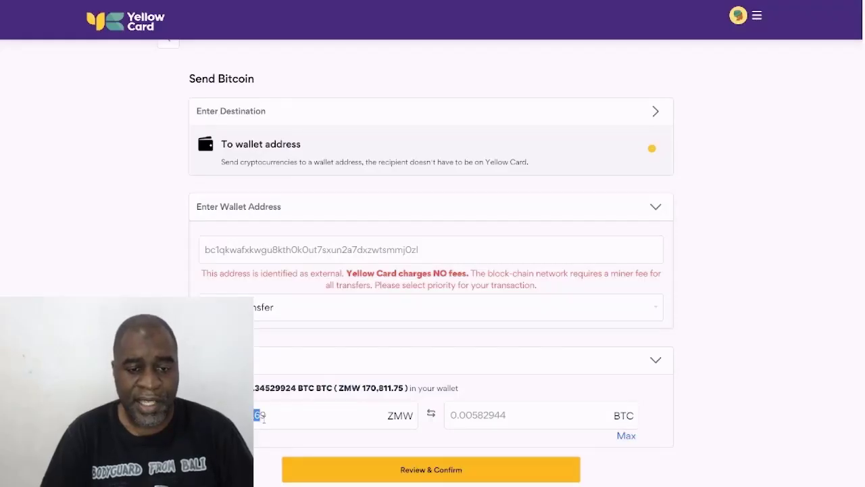
type("736")
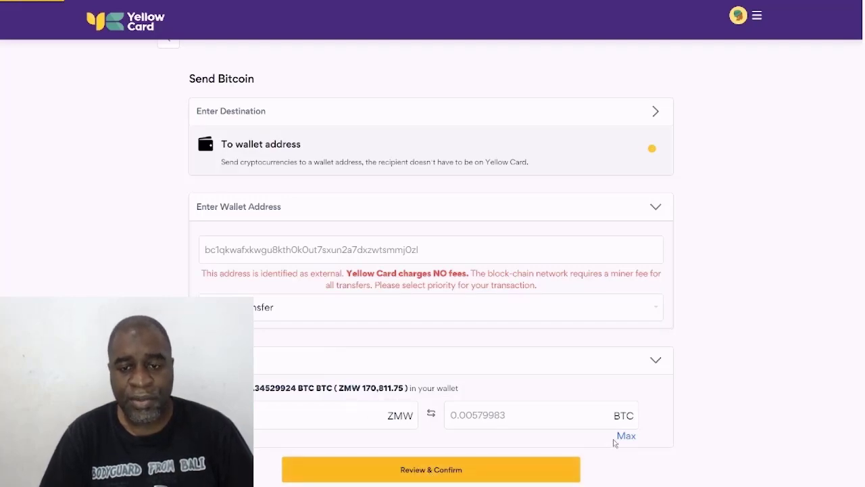
left_click(436, 466)
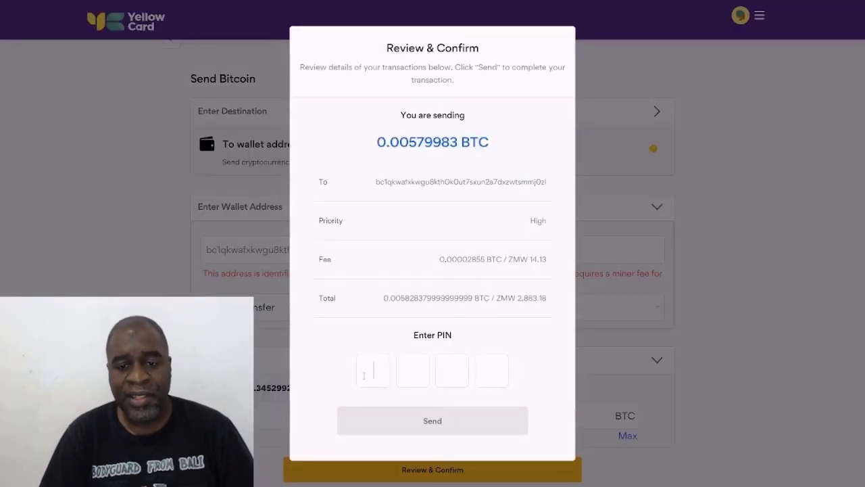
type("••••")
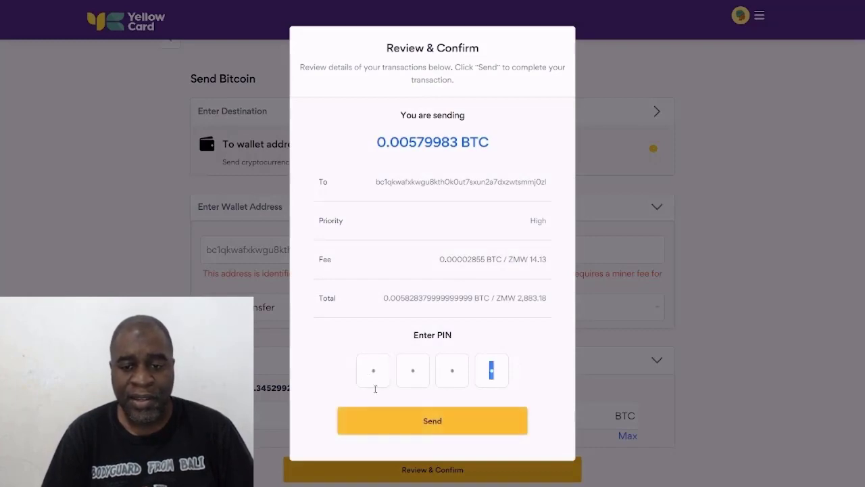
left_click(409, 421)
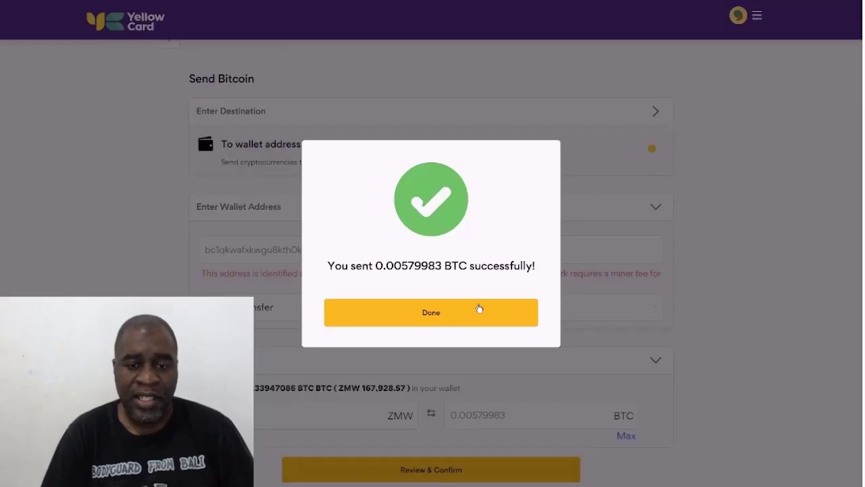
Check the Bitcoin Send entry in the transaction history, which changes from Processing to Failed.
left_click(459, 319)
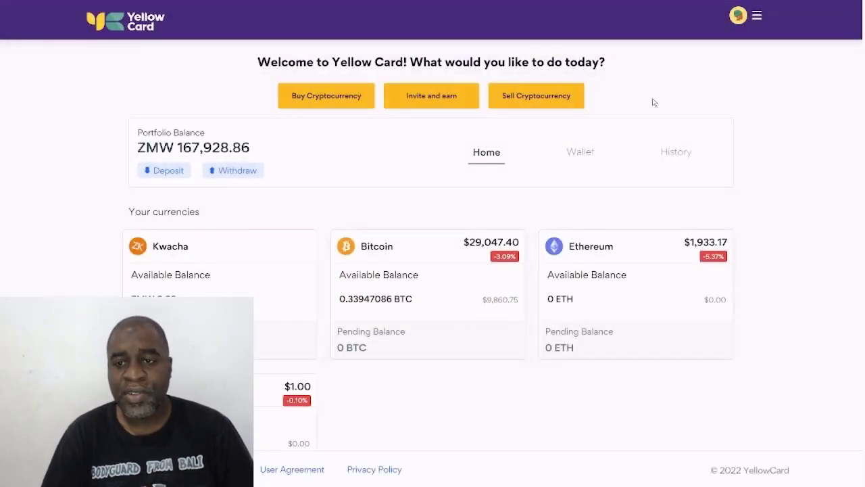
left_click(684, 148)
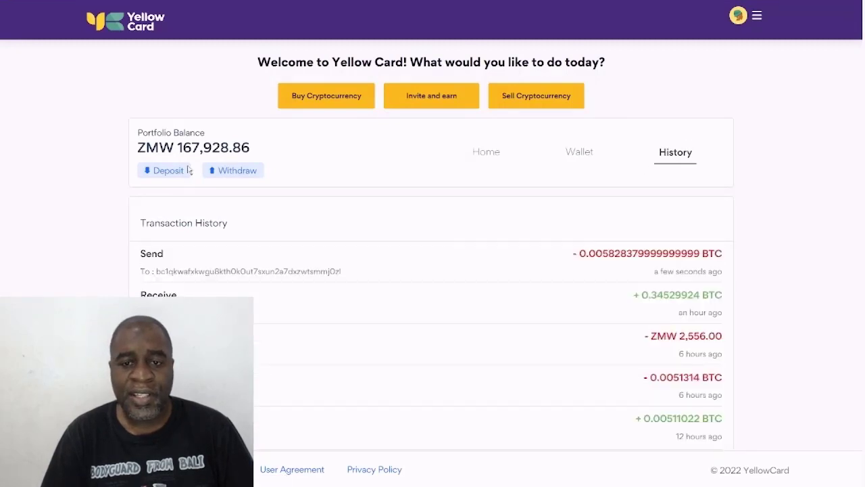
left_click(112, 24)
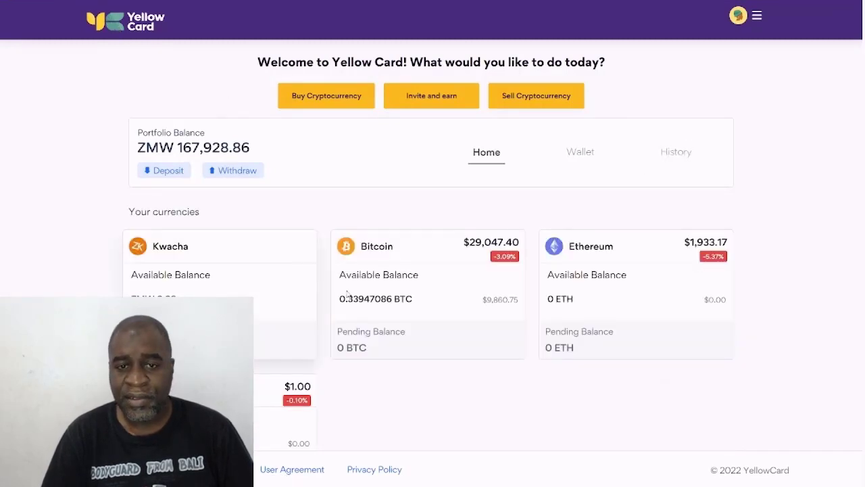
left_click(676, 152)
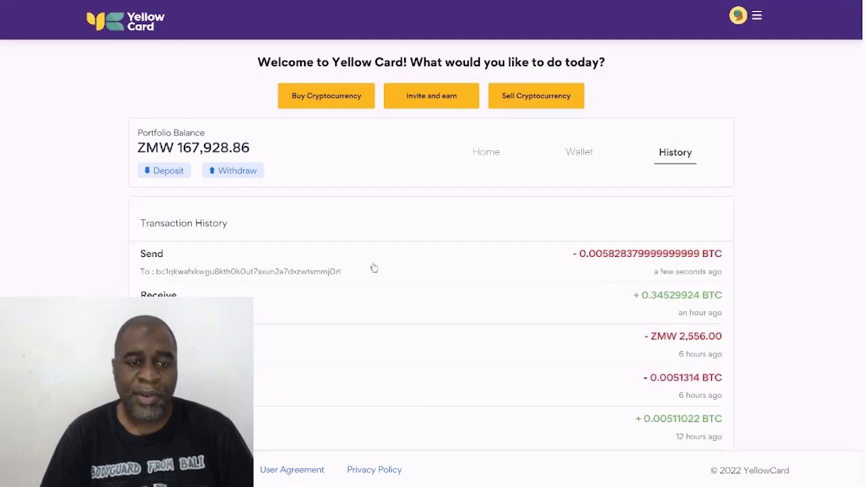
left_click(449, 272)
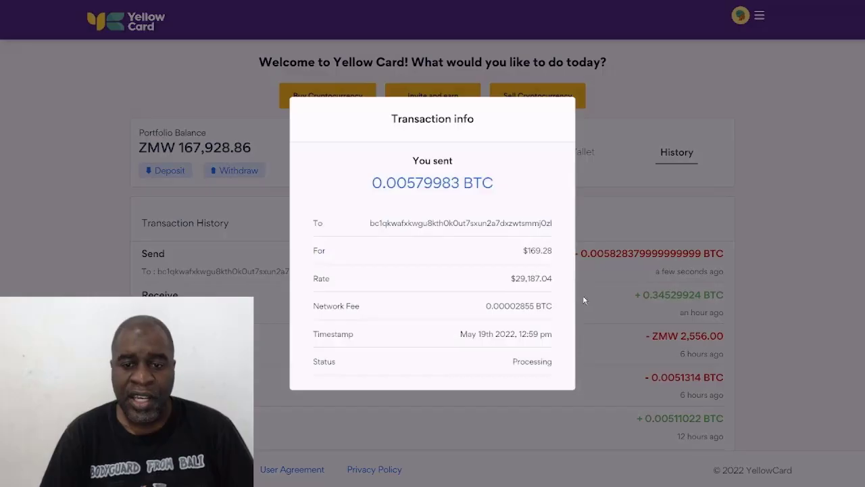
double_click(527, 364)
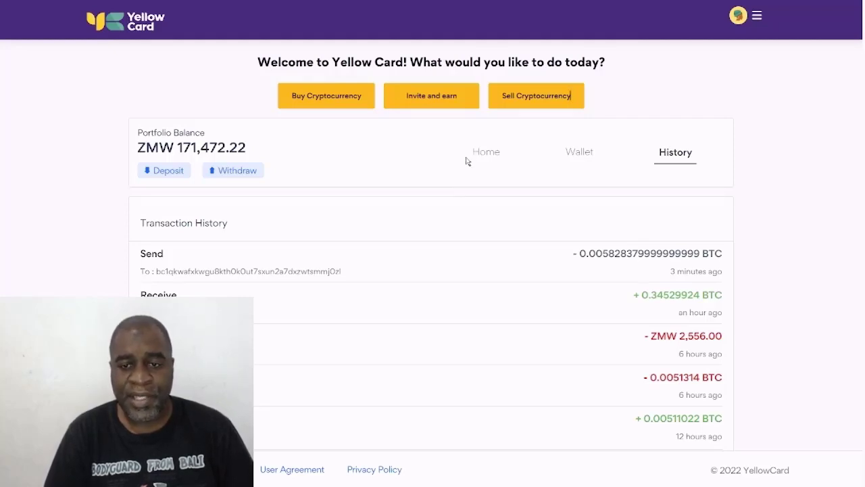
left_click(438, 267)
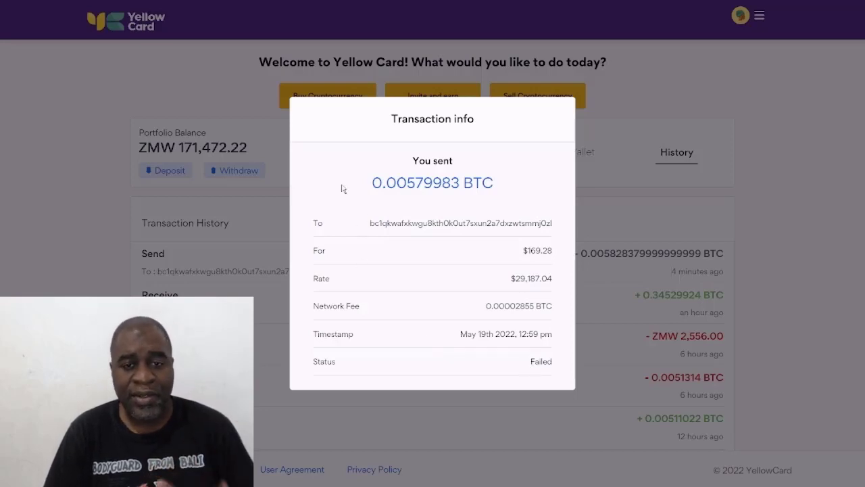
left_click(122, 195)
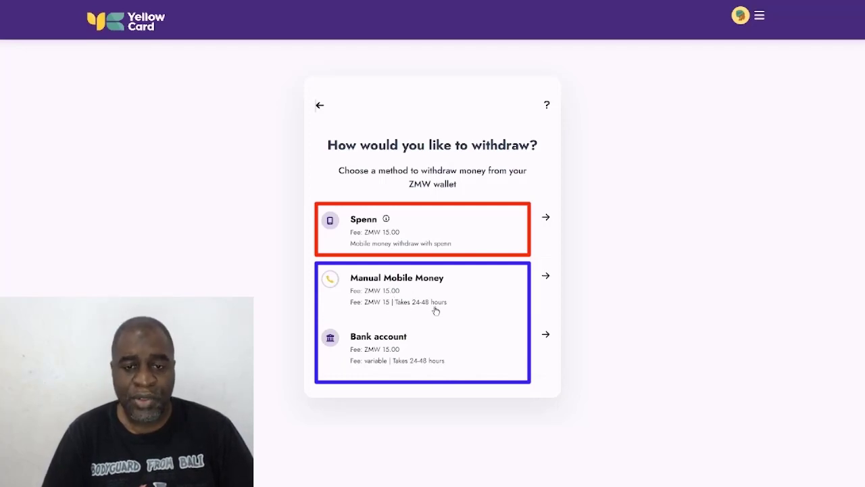
Withdraw ZMW 79,384.00 Kwacha to SPENN, postponing the withdrawal limit upgrade.
left_click(379, 242)
left_click(473, 323)
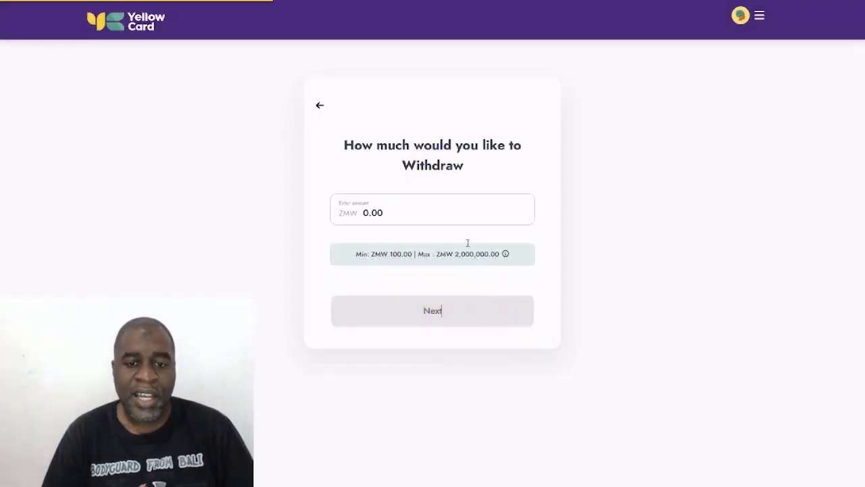
type("79")
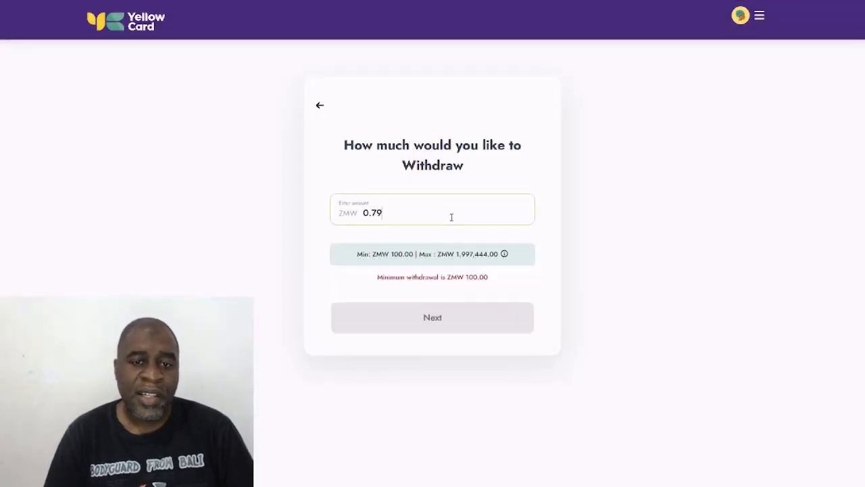
type(",384.00")
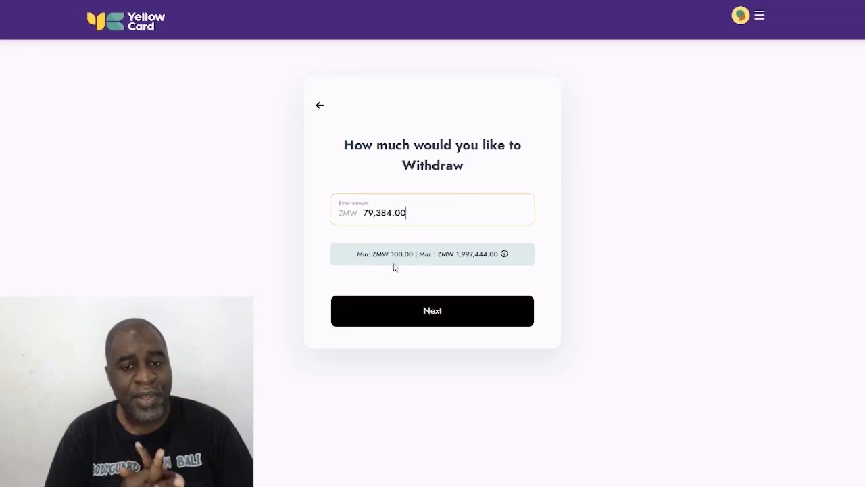
left_click(504, 255)
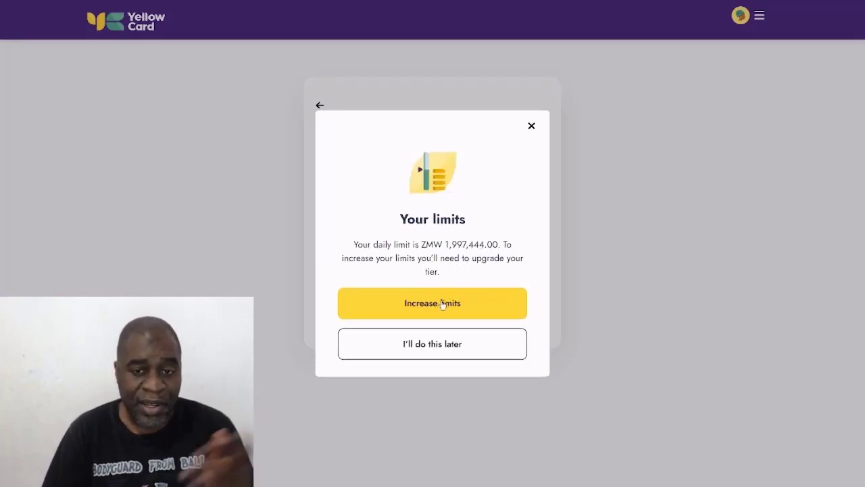
left_click(439, 352)
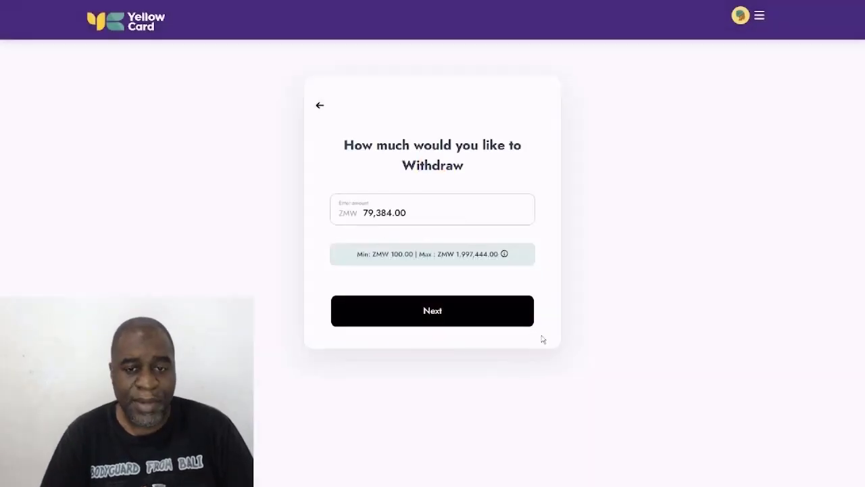
left_click(442, 317)
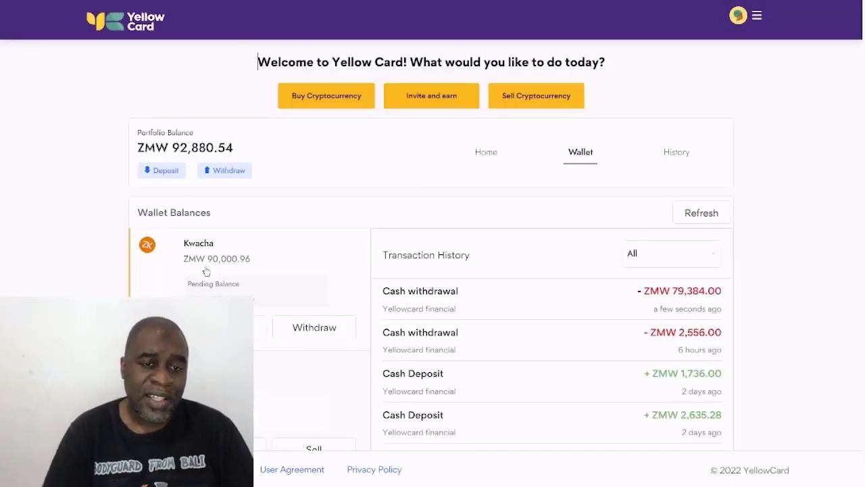
Withdraw ZMW 90,000.00 to SPENN via the prefilled mobile number, authorizing with the PIN.
left_click_drag(253, 268, 207, 269)
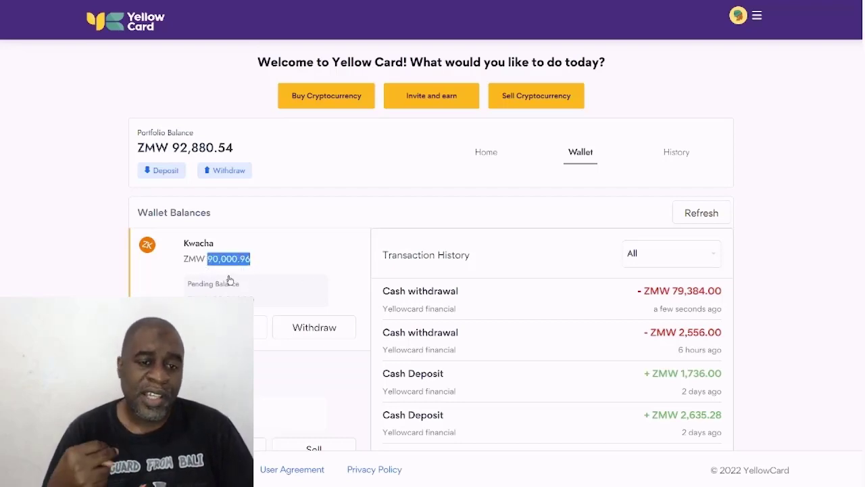
left_click(222, 171)
left_click(382, 225)
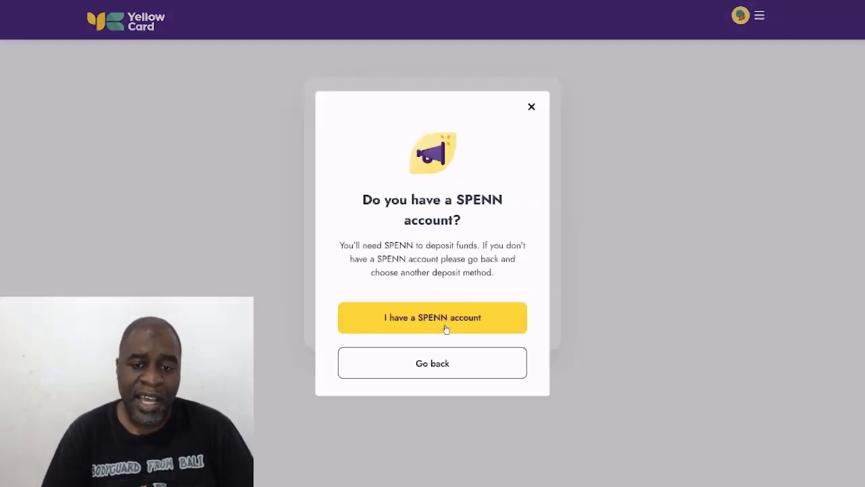
left_click(446, 326)
type("90,000.00")
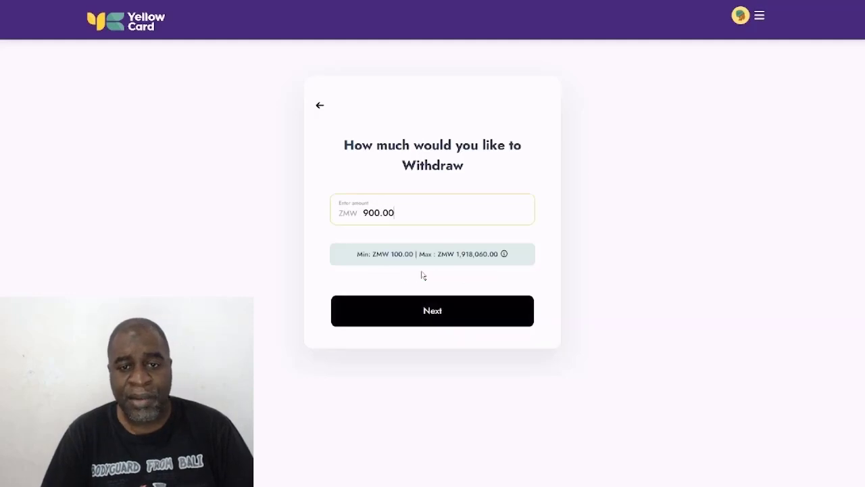
left_click(429, 315)
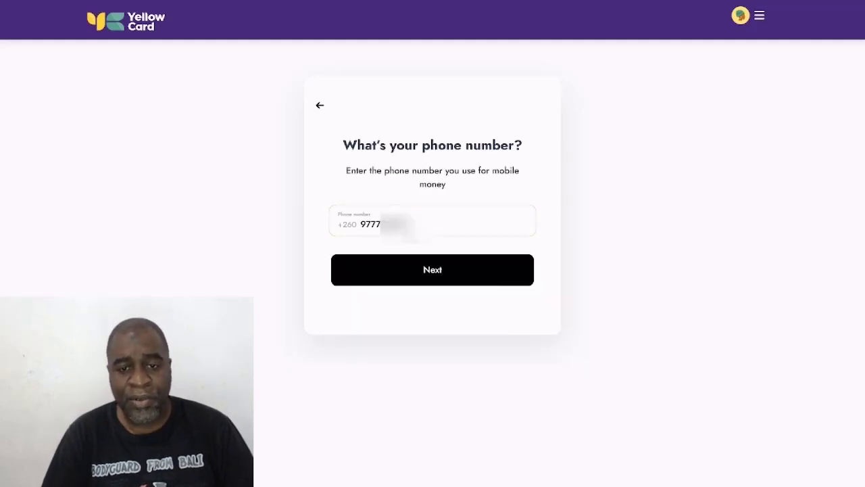
left_click(423, 261)
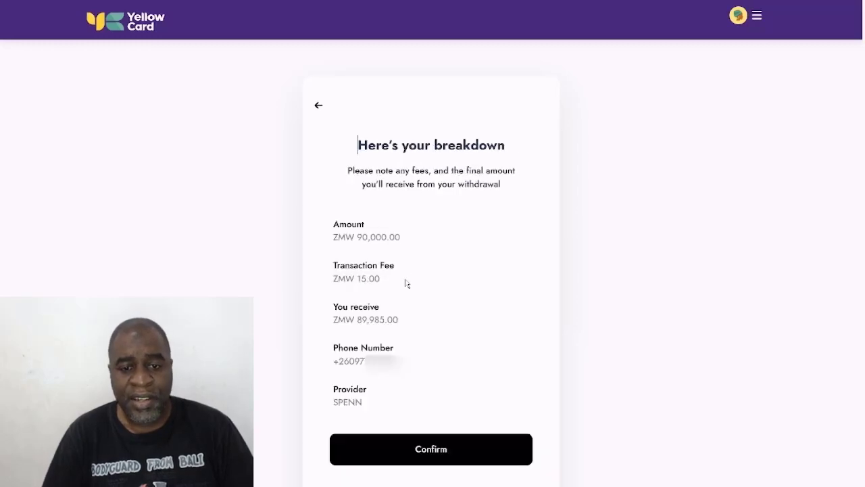
left_click(421, 448)
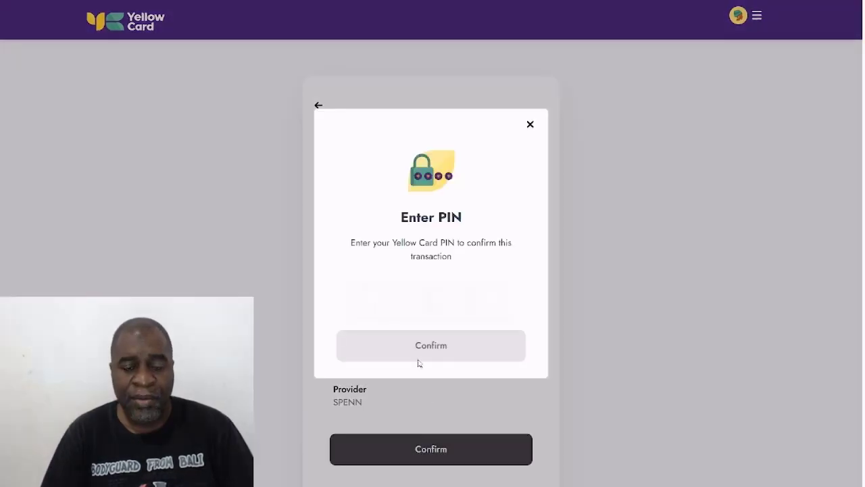
left_click(431, 347)
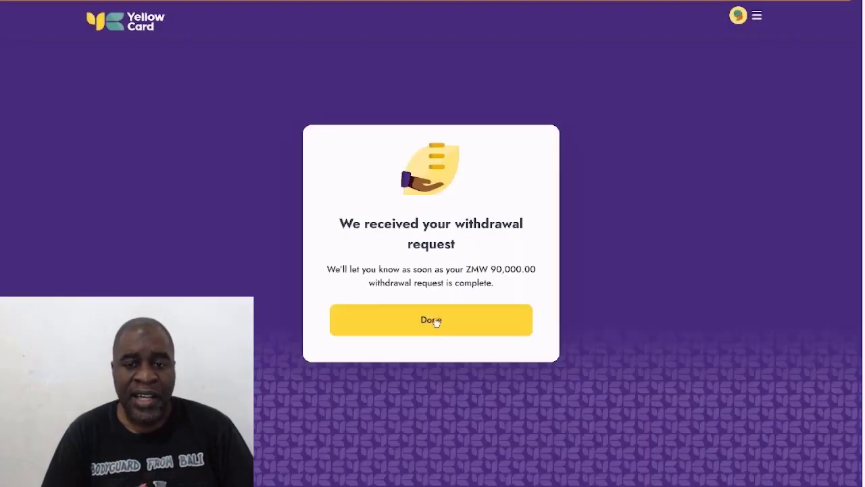
left_click(436, 323)
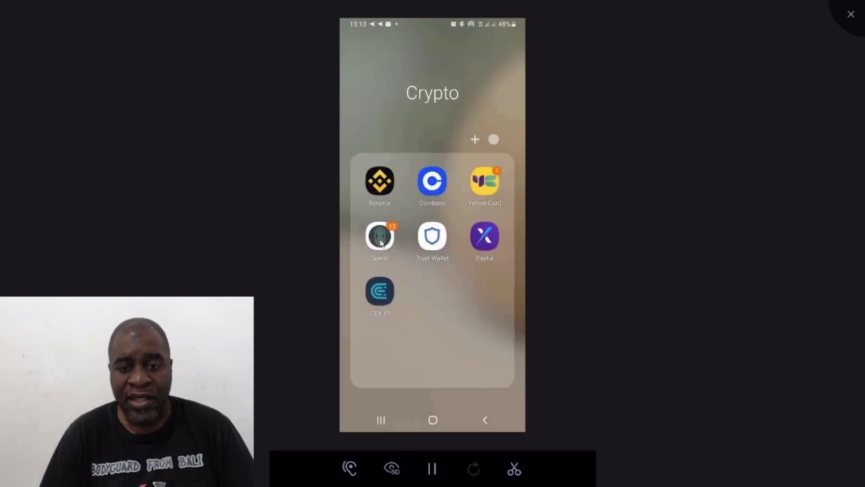
Open Spenn and browse the Bank Account list and Mobile Money Operator transfer options.
left_click(381, 243)
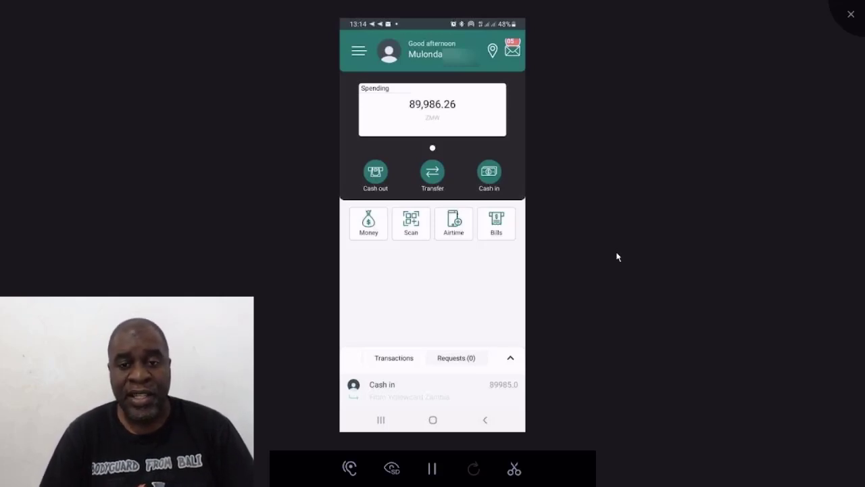
left_click(436, 170)
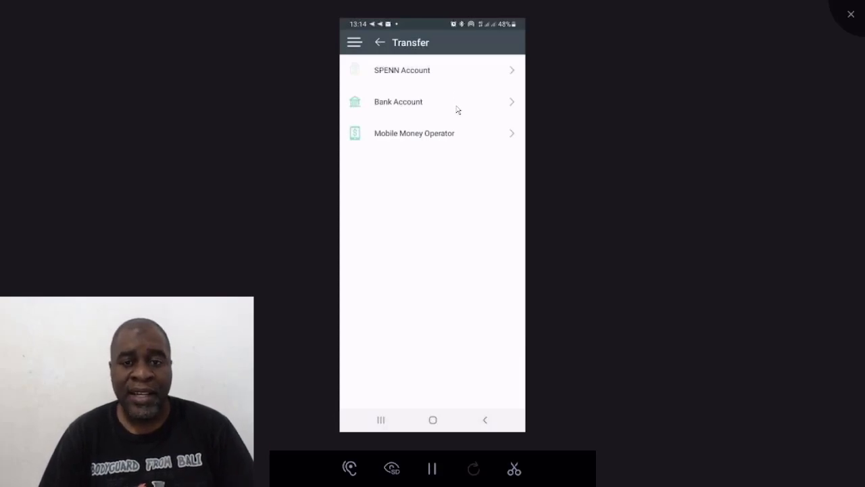
left_click(445, 149)
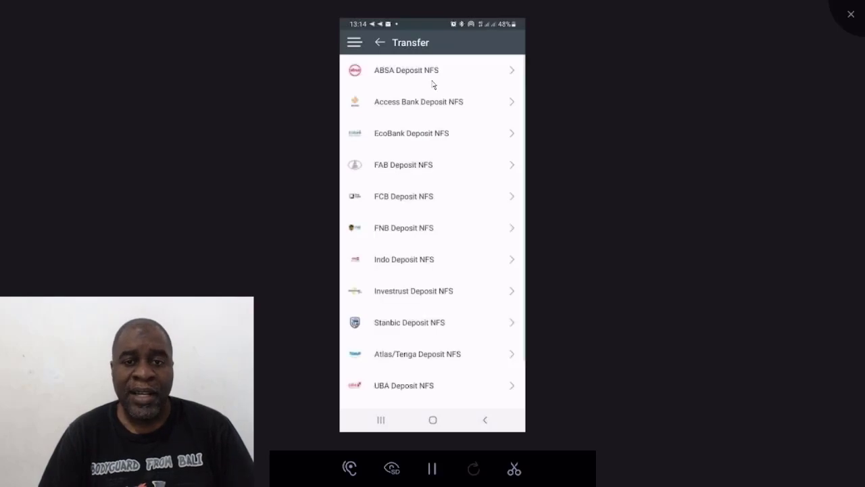
scroll(434, 116, "down", 2)
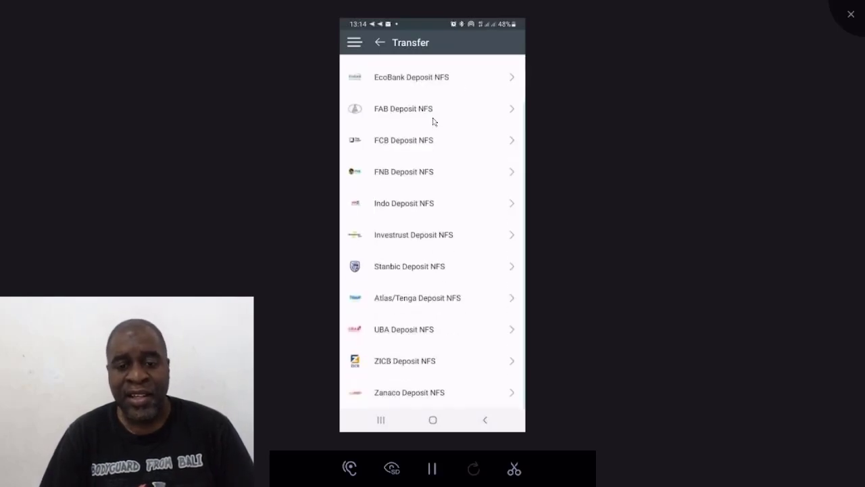
scroll(433, 123, "up", 2)
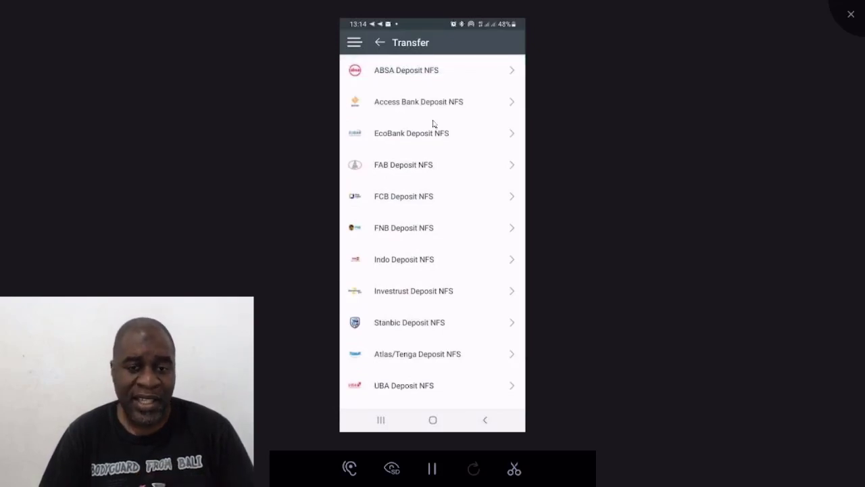
key("Escape")
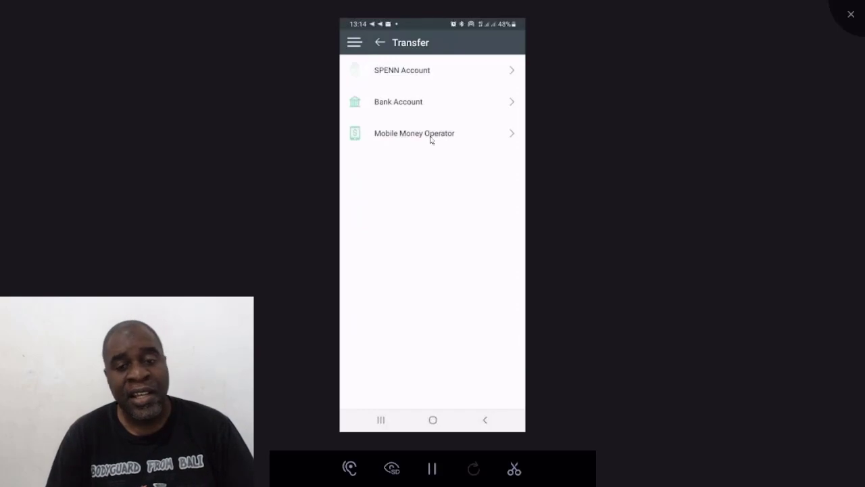
left_click(431, 139)
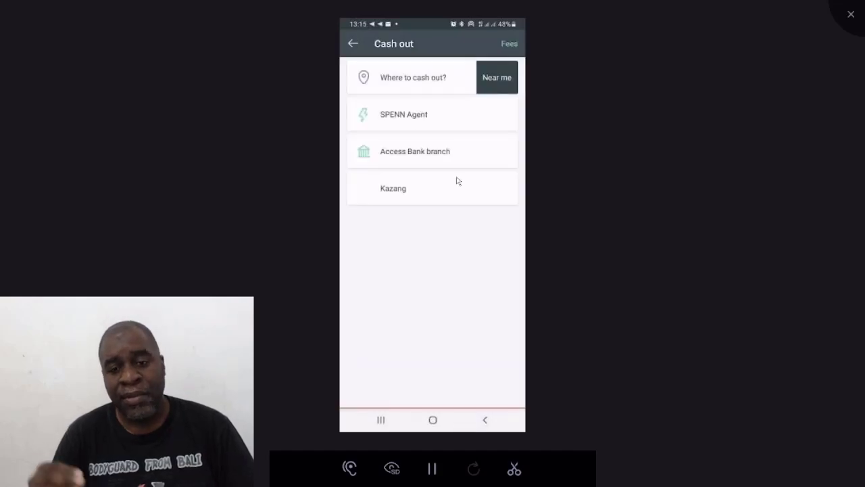
Enter an 89986 ZMW cash out at Kazang, which shows a 1,799.72 ZMW fee.
left_click(457, 174)
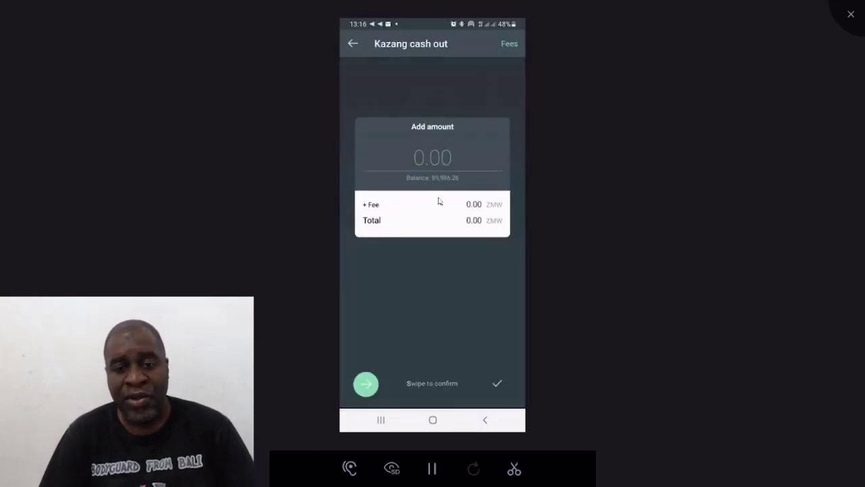
type("89")
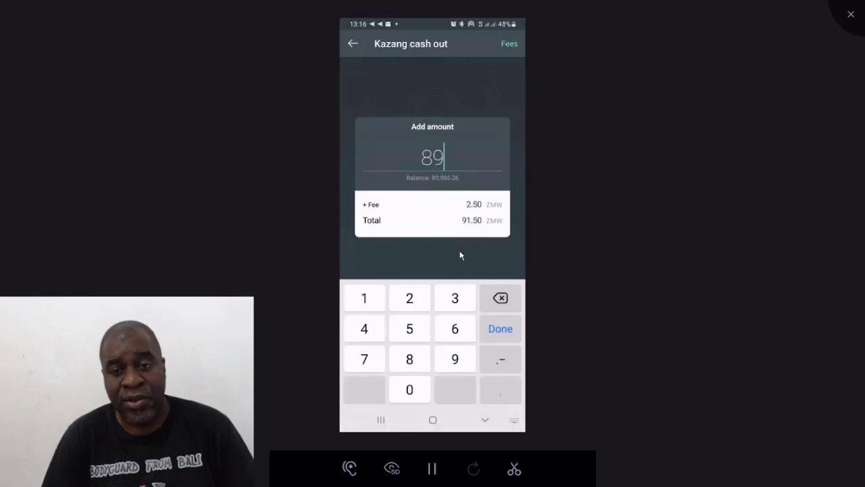
type("986")
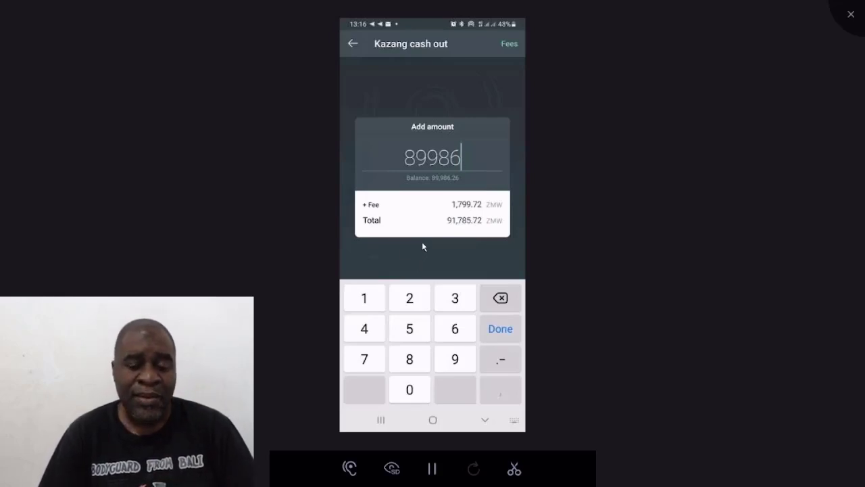
key("Return")
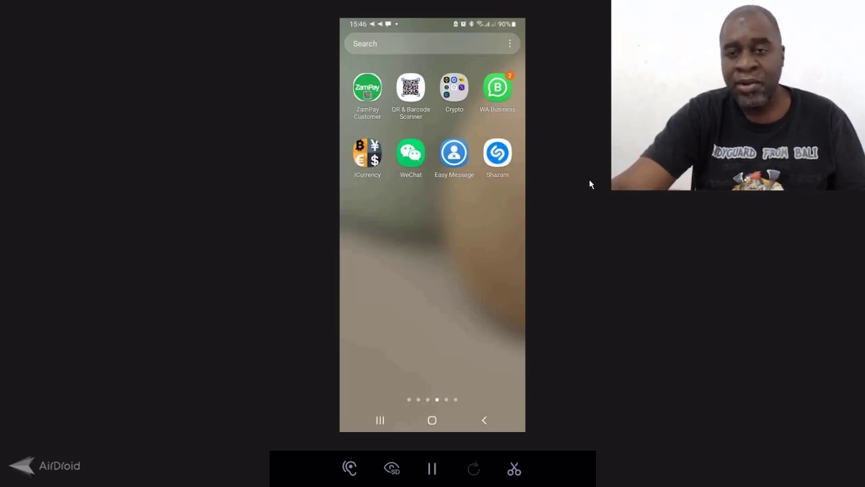
Open iCurrency and enter 1 USD to see its EUR, BTC and ETH equivalents.
left_click(368, 184)
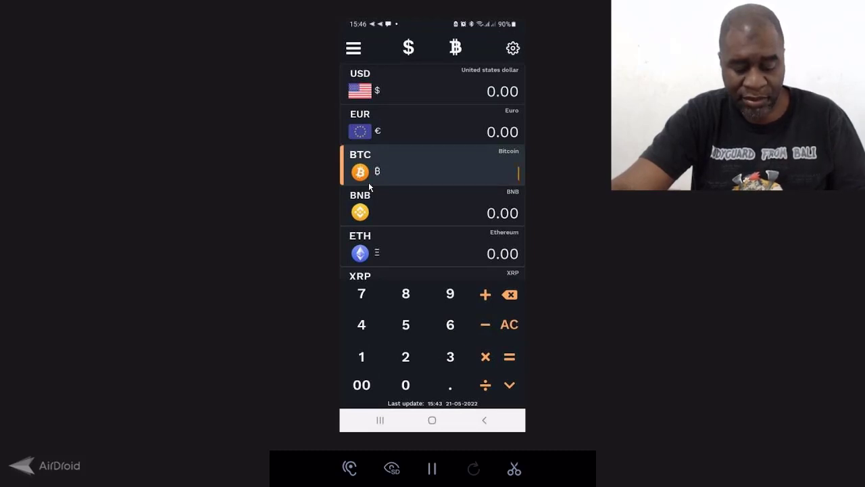
type("1")
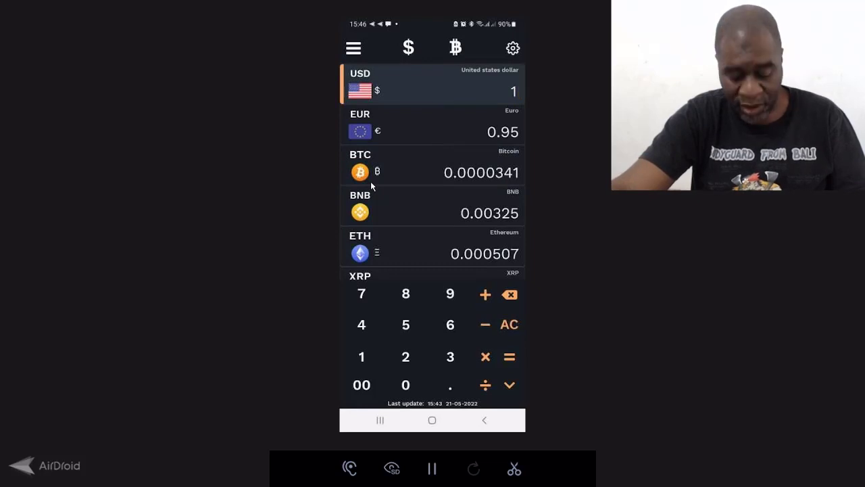
key("Return")
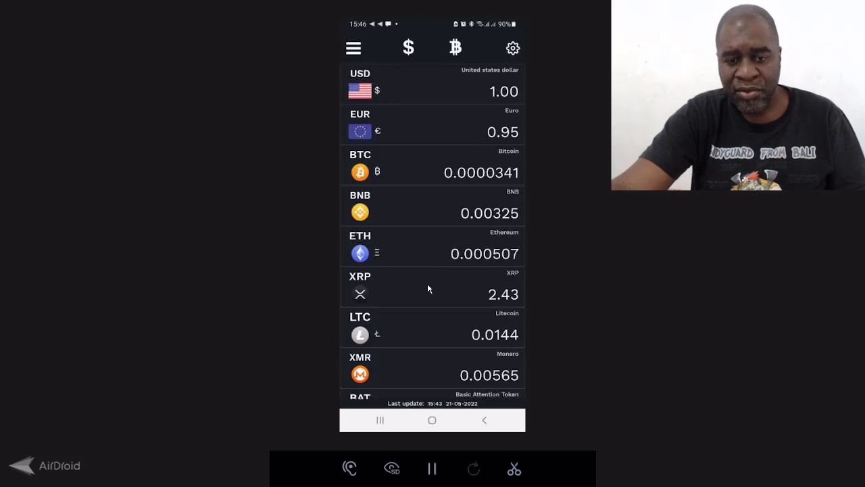
scroll(428, 328, "down", 1)
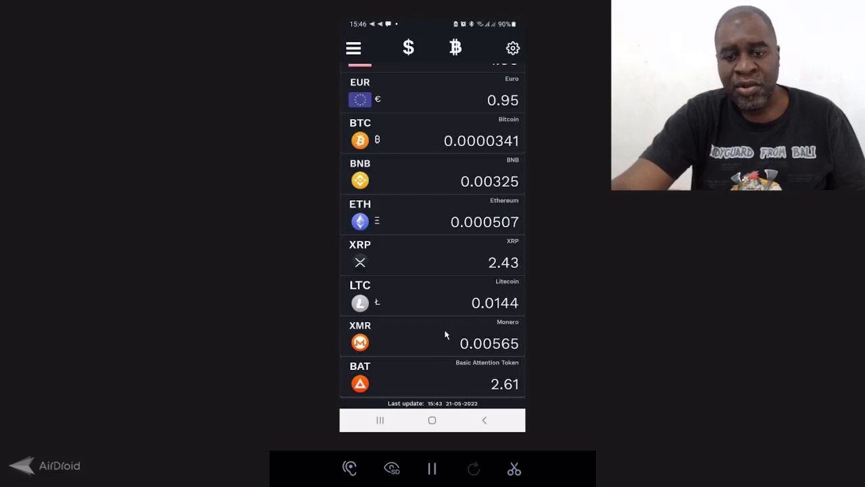
scroll(445, 334, "up", 1)
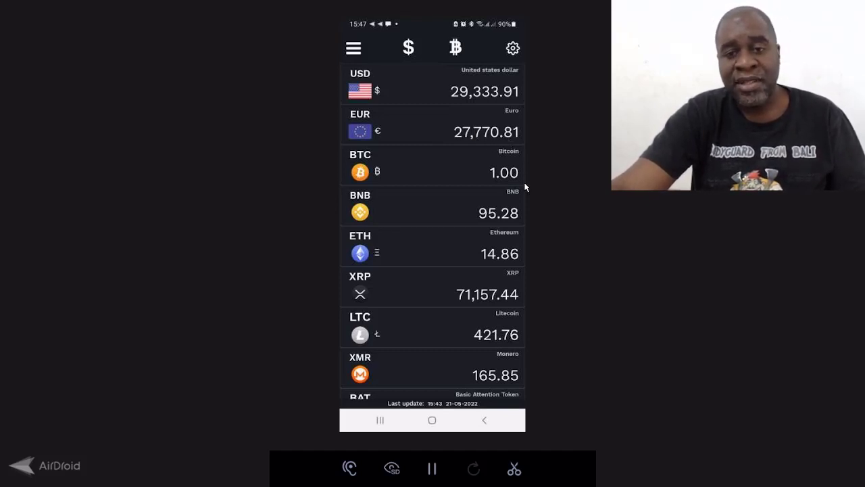
Enter 100 in the USD row to get 94.67 EUR and 0.00341 BTC.
left_click(500, 92)
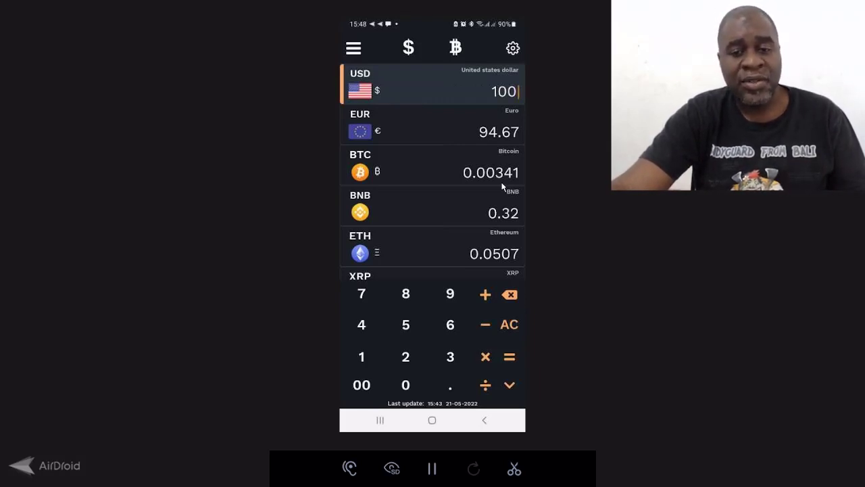
key("Return")
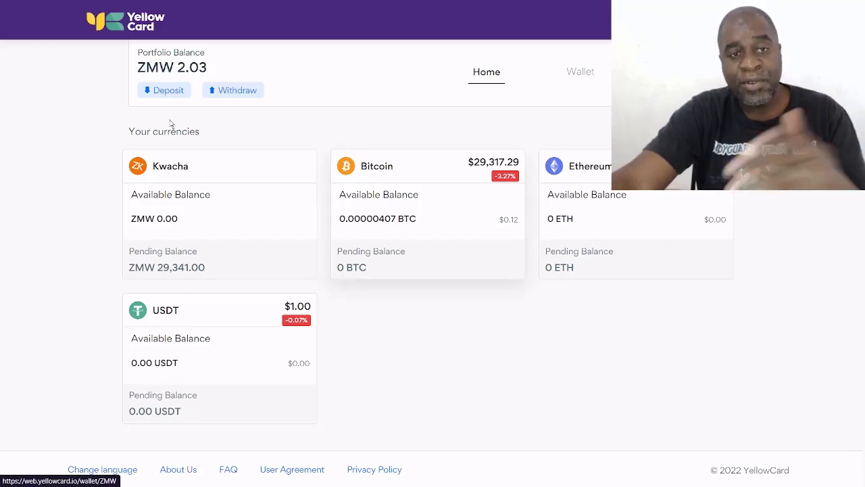
Open the Bitcoin buy page from the wallet and enter 100 ZMW.
left_click(437, 219)
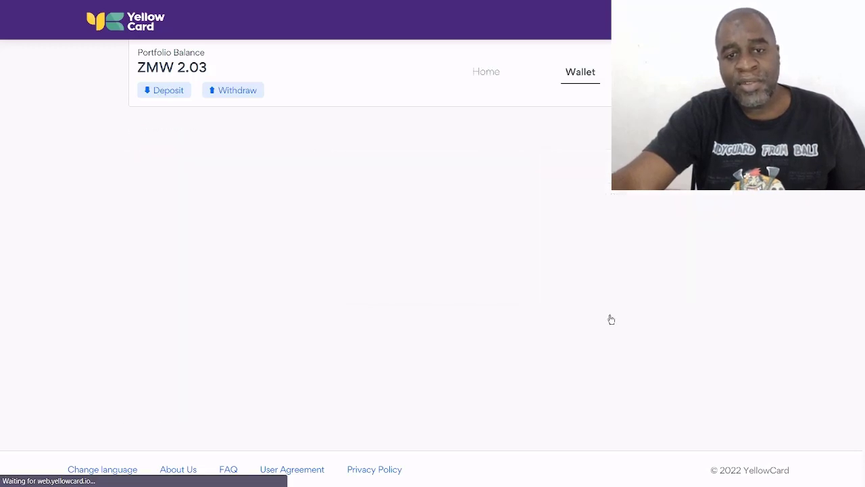
left_click(234, 375)
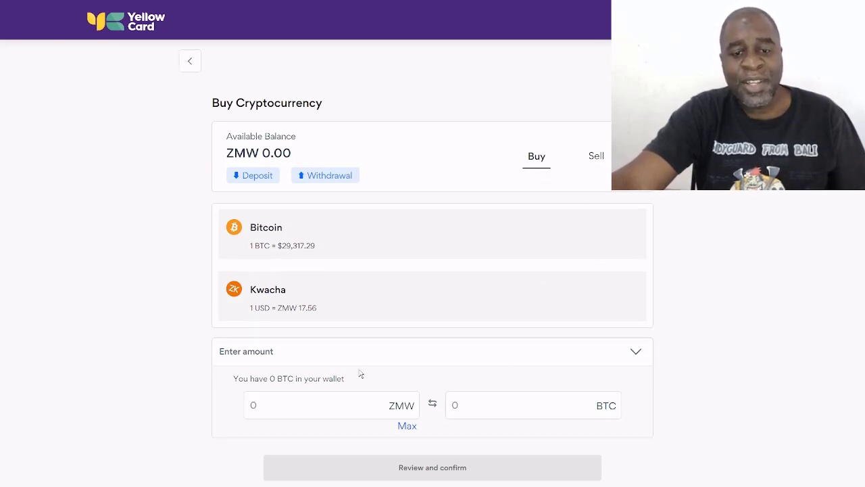
left_click(350, 412)
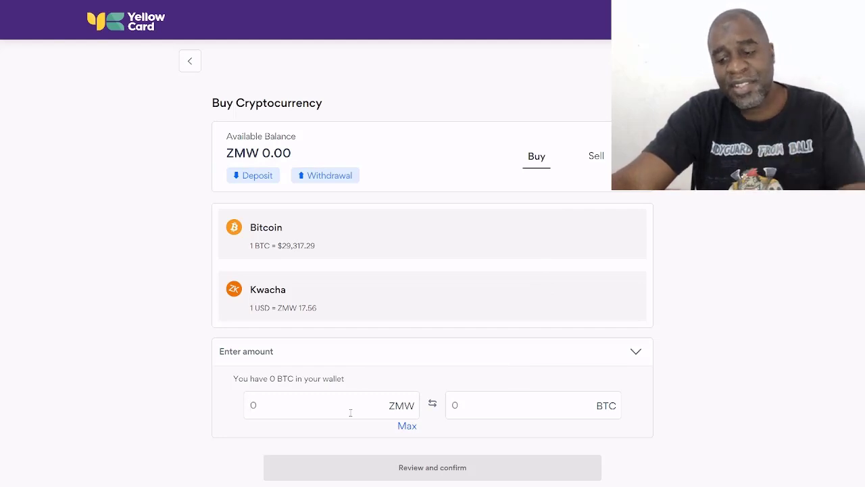
type("100")
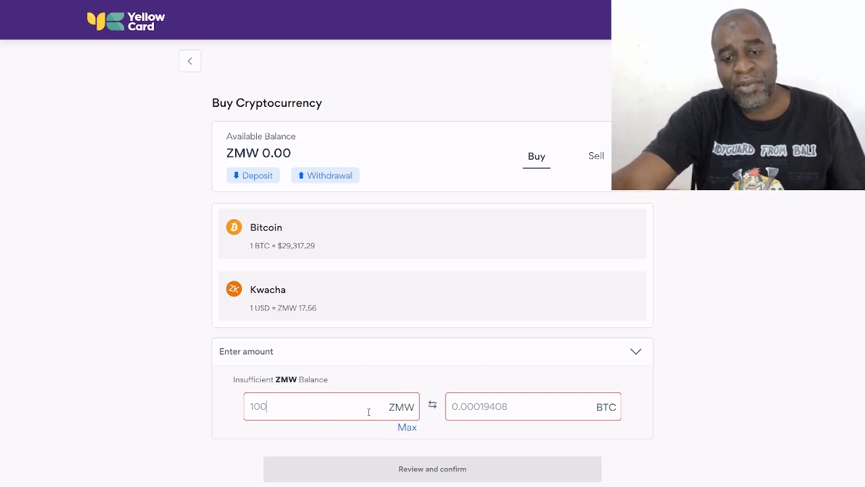
Raise the Kwacha amount to 1000, then enter 1 BTC to see 514811.61 ZMW.
left_click_drag(526, 408, 450, 408)
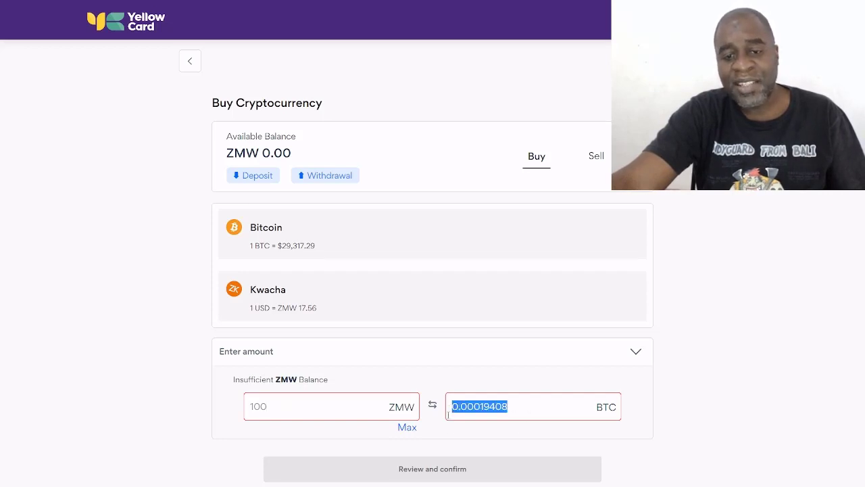
left_click(373, 408)
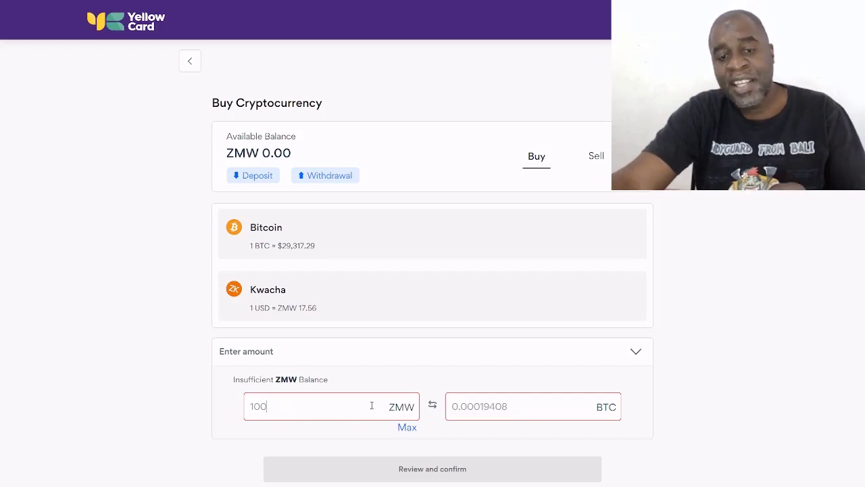
type("0")
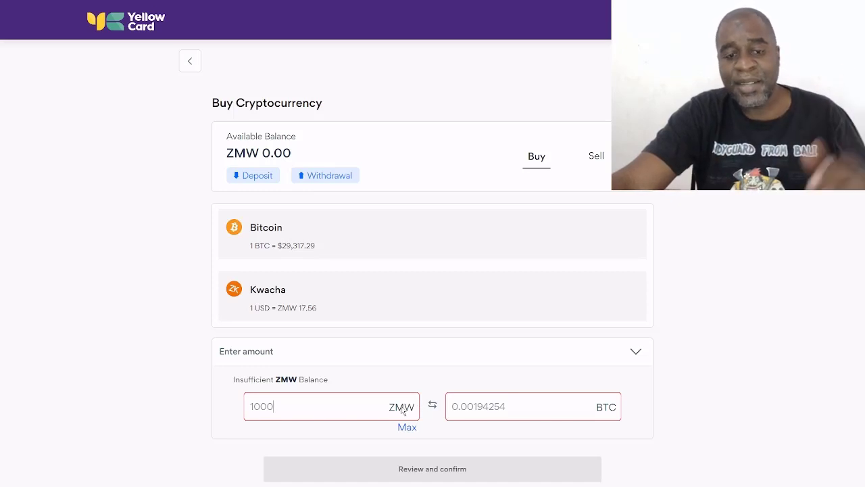
left_click_drag(318, 406, 237, 404)
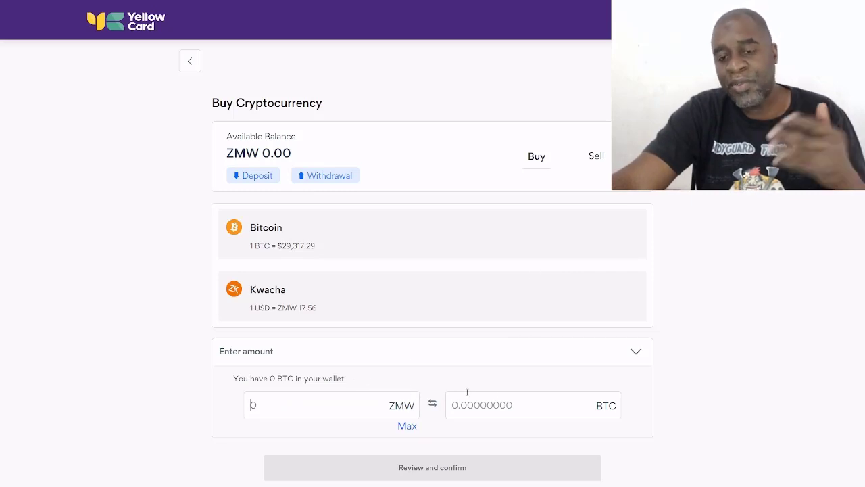
left_click(525, 407)
type("1")
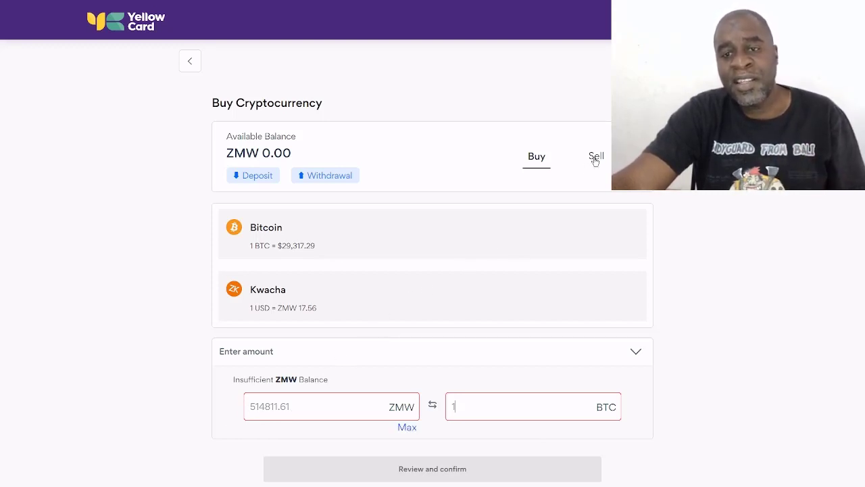
On the Sell tab, enter 1 and then .0040 BTC to preview the Kwacha payout.
left_click(580, 181)
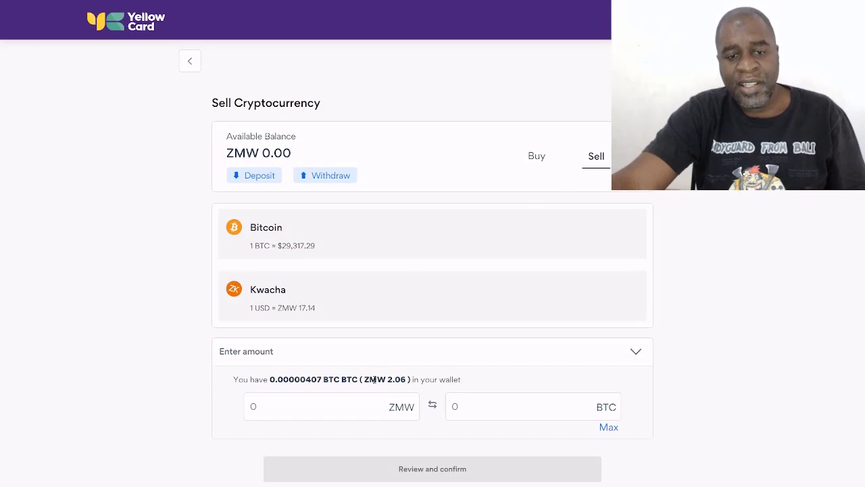
left_click(487, 406)
type("1")
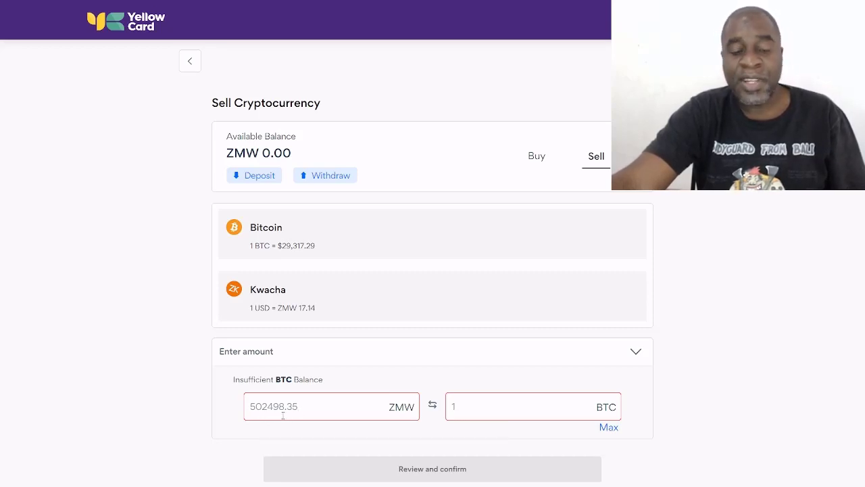
type(".0040")
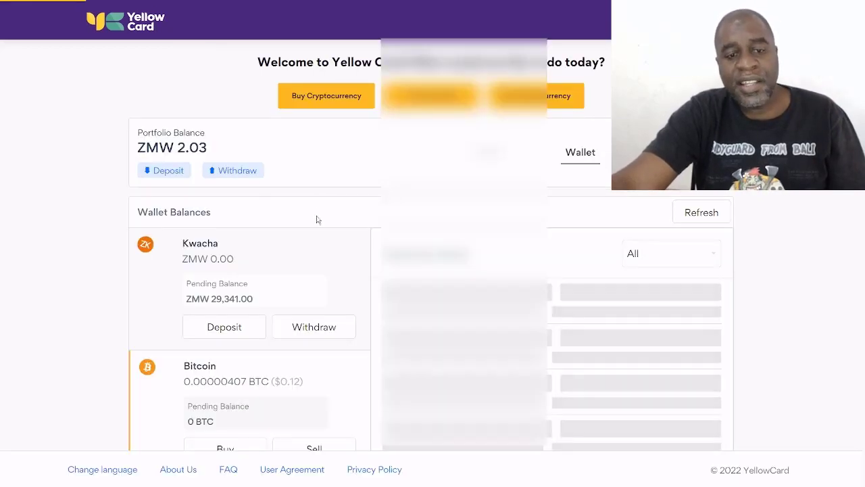
From the USDT buy page, switch to selling and confirm 1 USDT sells for 17.14 ZMW.
scroll(317, 219, "down", 6)
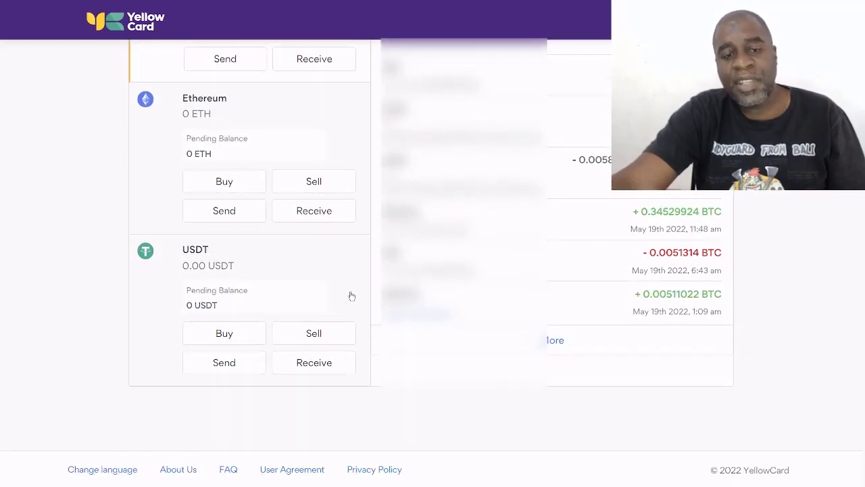
left_click(288, 289)
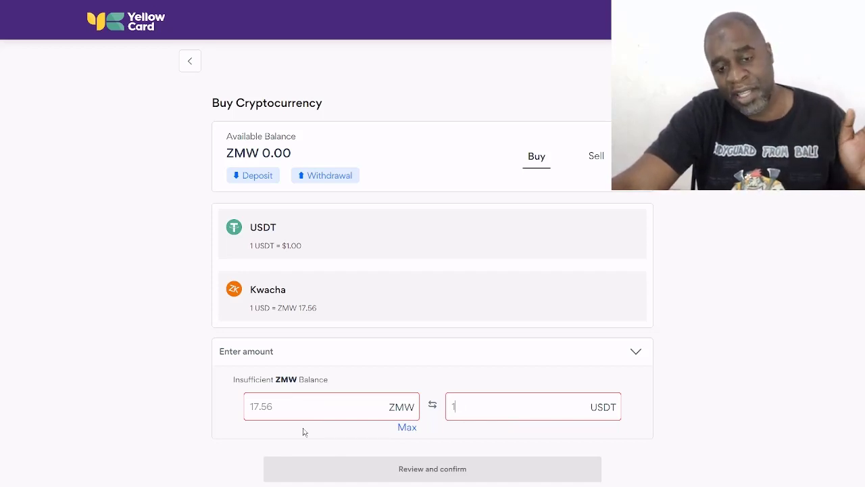
left_click(596, 156)
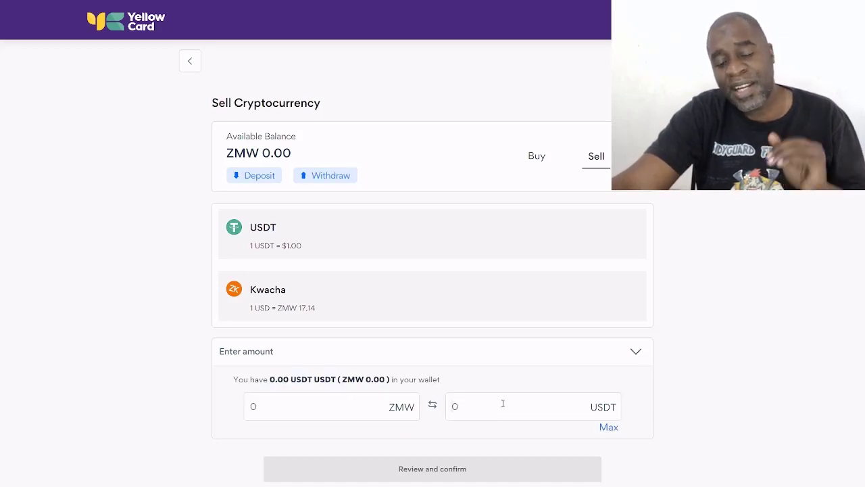
left_click(503, 403)
type("1")
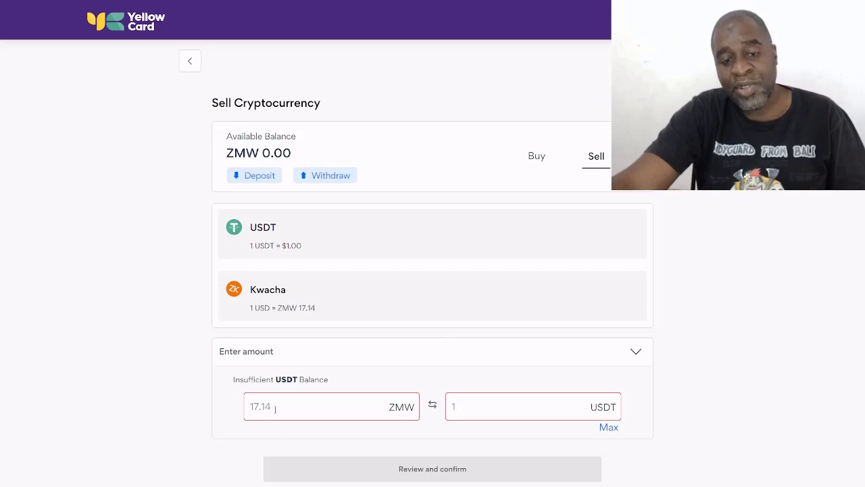
left_click_drag(273, 407, 250, 406)
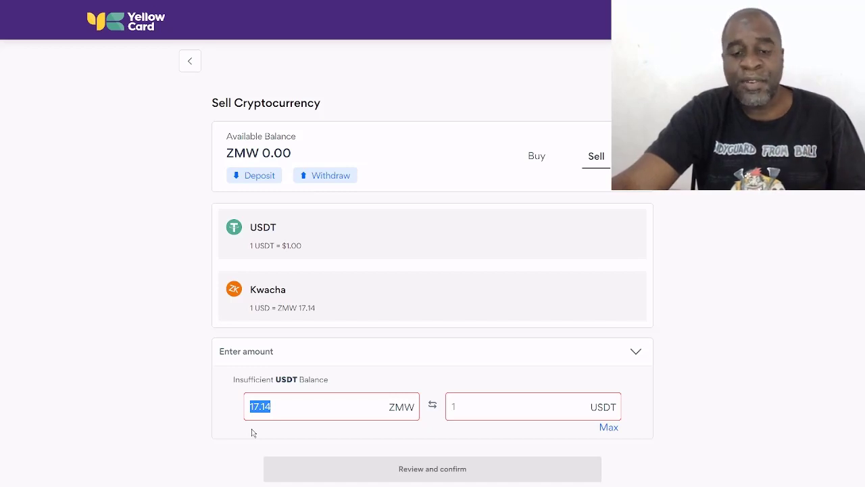
left_click(740, 414)
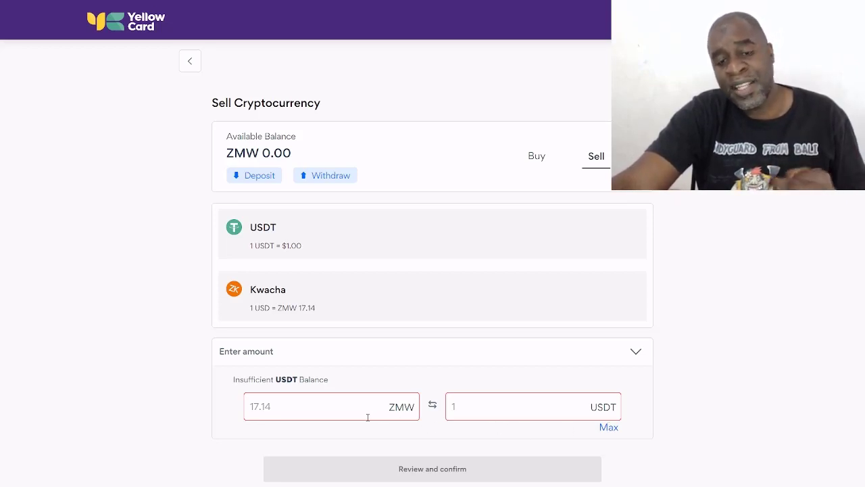
Show the USDT card's receiving address and QR code.
mouse_move(366, 416)
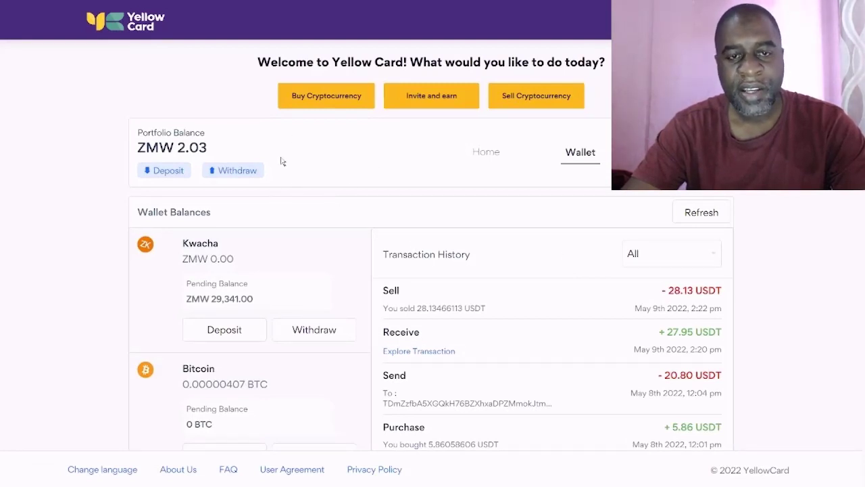
scroll(241, 201, "down", 5)
scroll(243, 203, "down", 4)
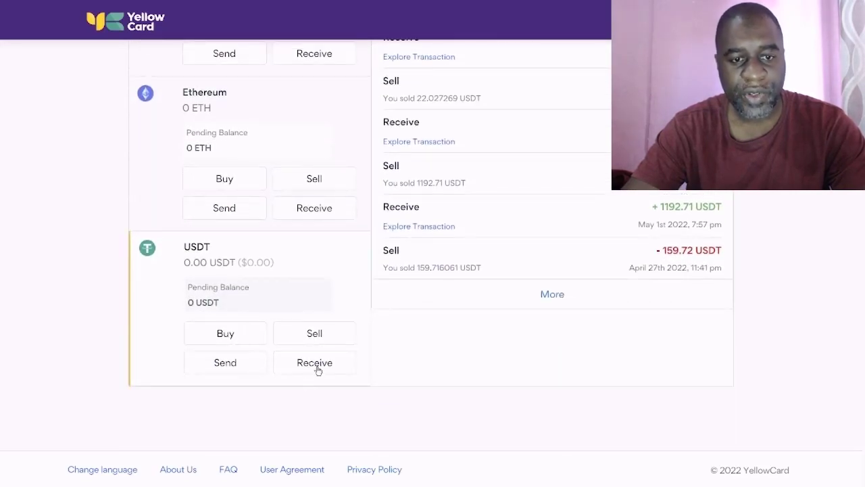
left_click(317, 366)
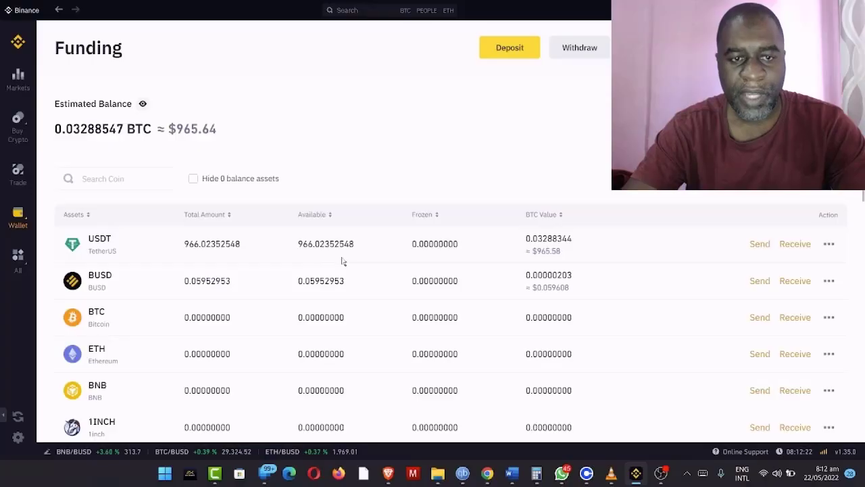
Fill the Binance USDT withdrawal with the pasted Yellow Card address, Tron (TRC20), and the full balance.
mouse_move(826, 250)
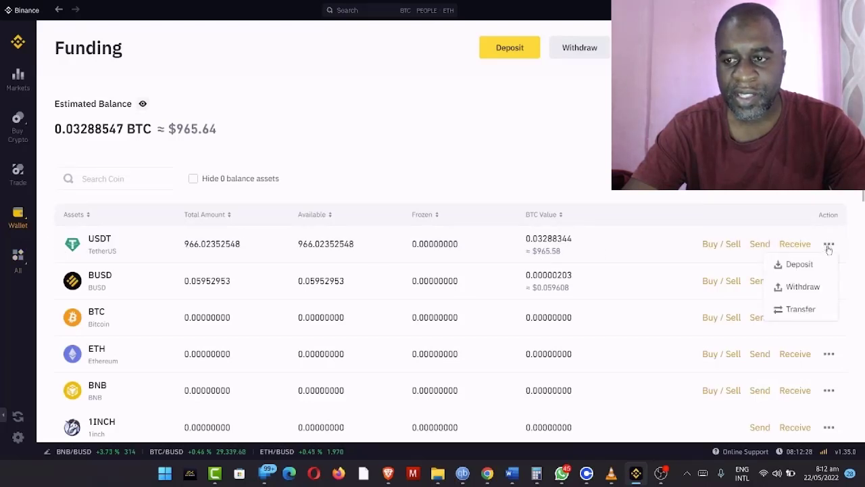
left_click(805, 290)
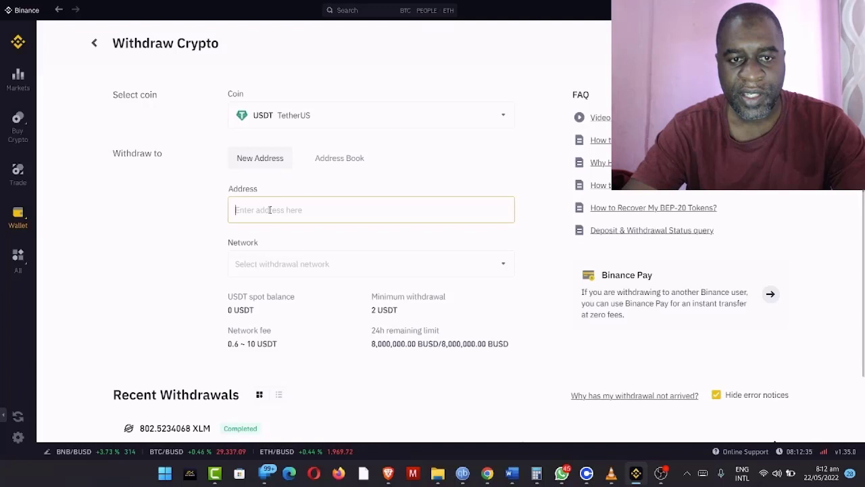
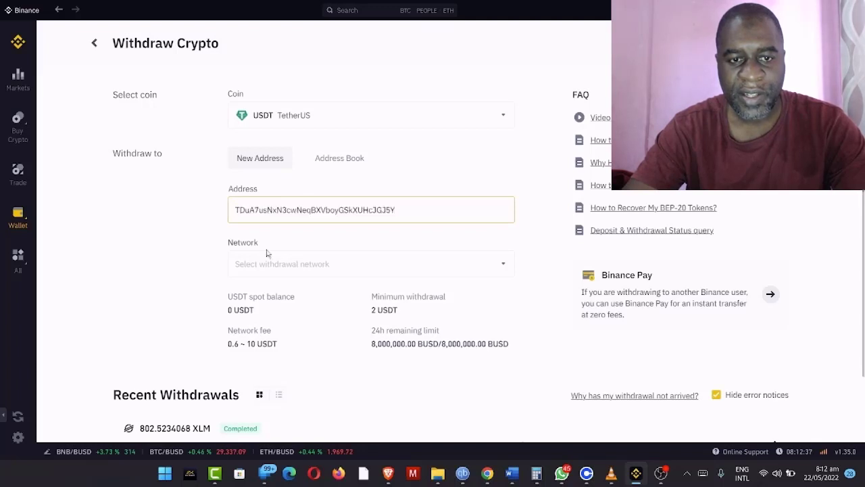
left_click(270, 264)
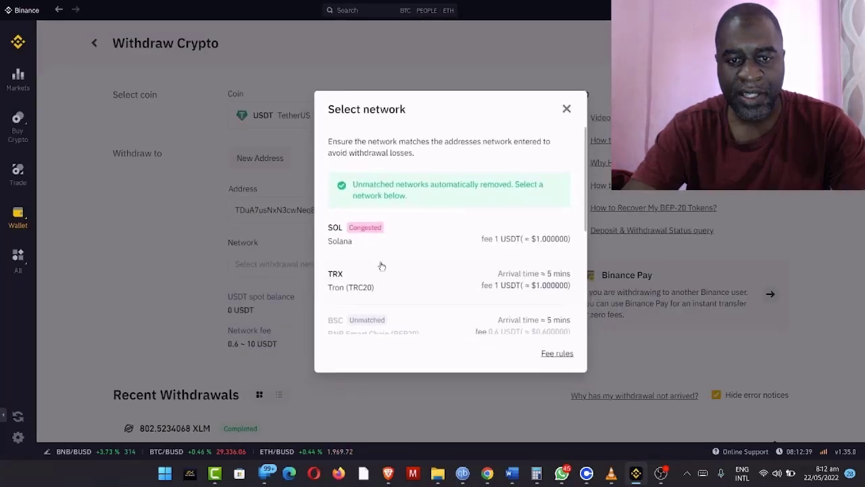
scroll(381, 264, "down", 1)
left_click(391, 232)
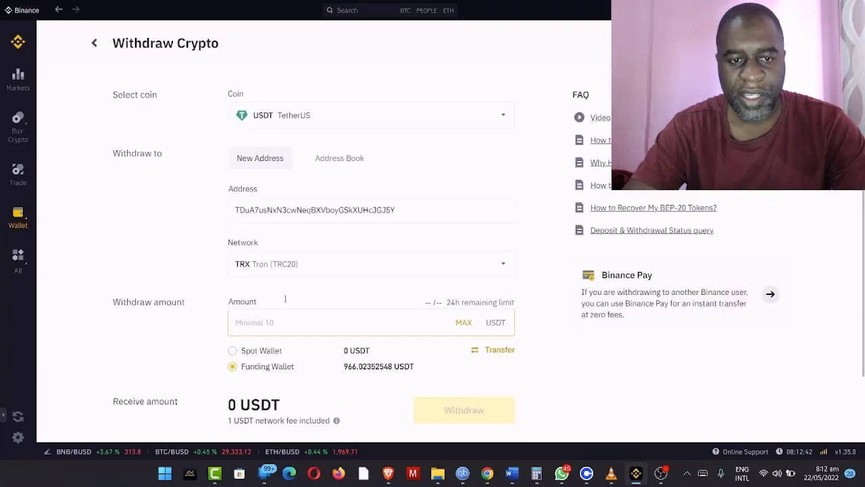
left_click(462, 323)
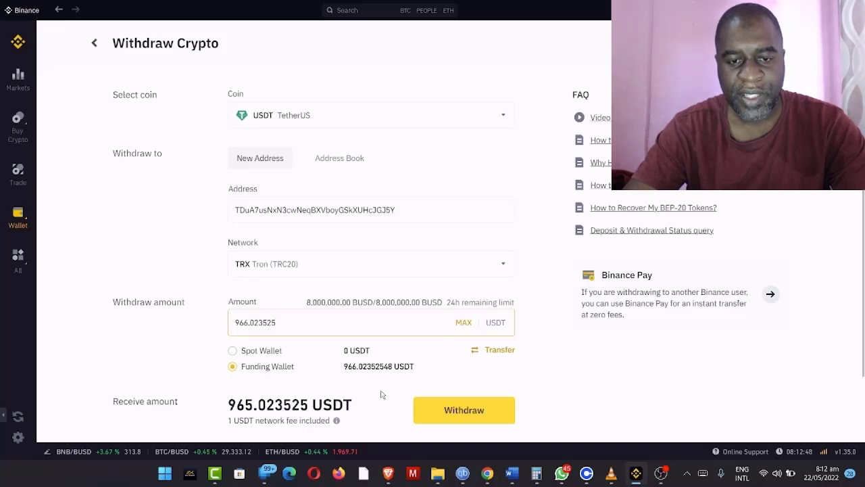
Accept the risk warnings, enter the authenticator code, and submit the 965.023525 USDT withdrawal.
left_click(482, 416)
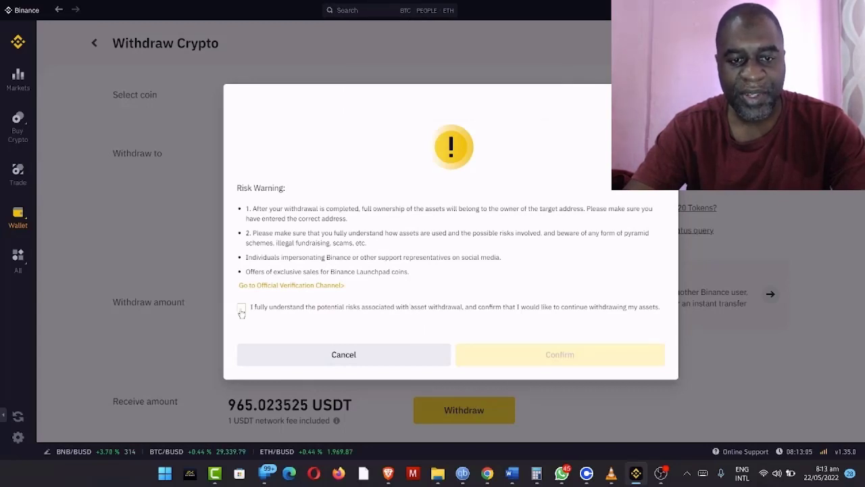
left_click(241, 308)
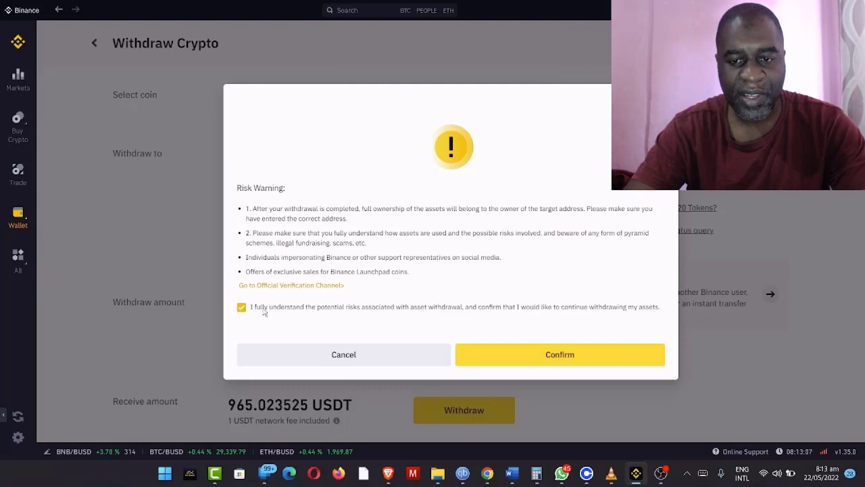
left_click(566, 355)
left_click(451, 306)
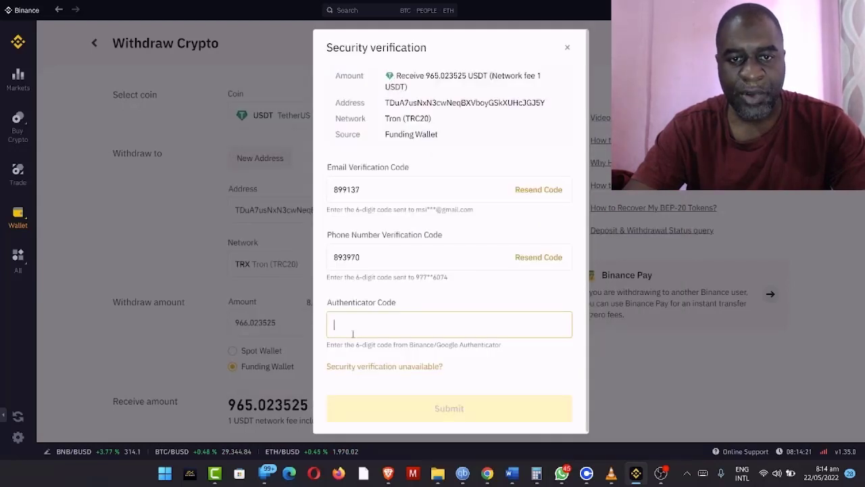
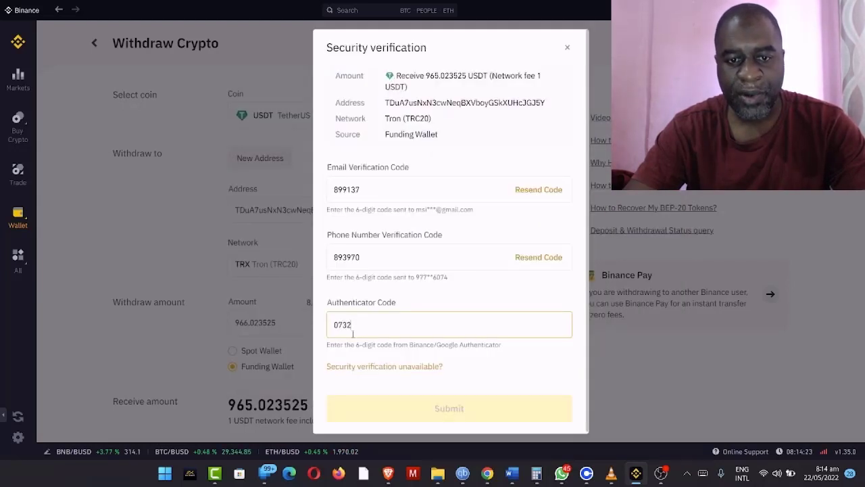
left_click(406, 411)
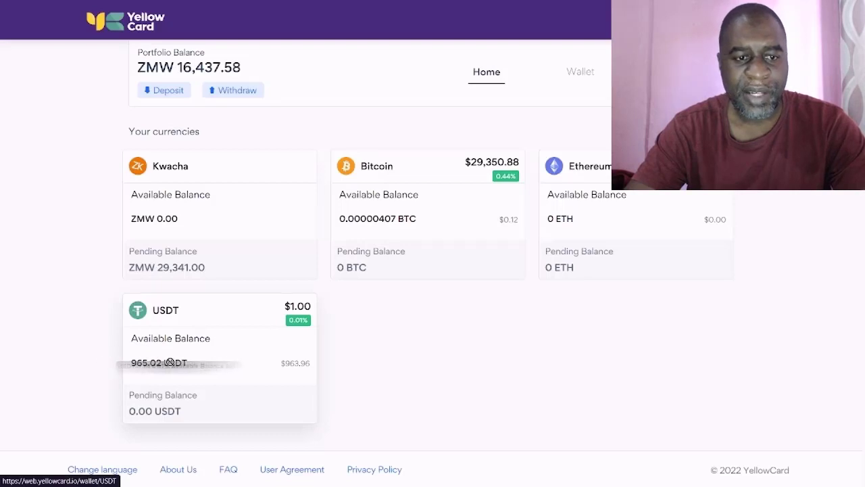
Sell all 965.02 USDT from the USDT wallet for ZMW 16,522.27.
left_click(199, 364)
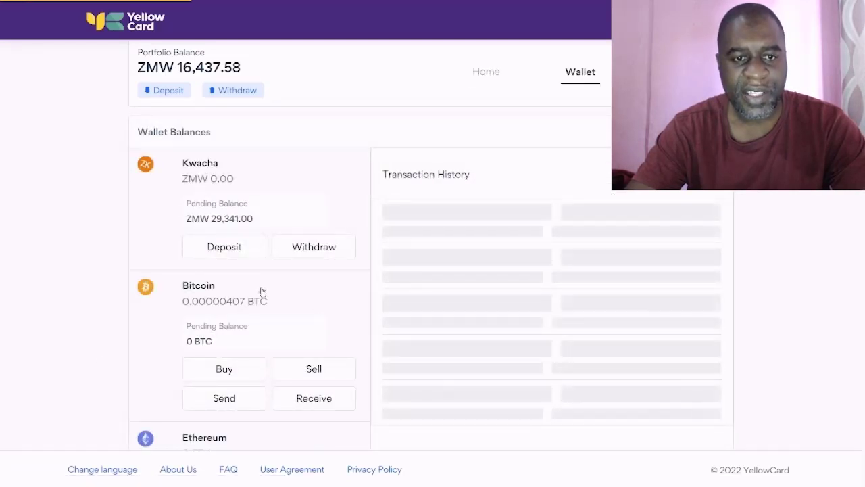
scroll(387, 289, "down", 5)
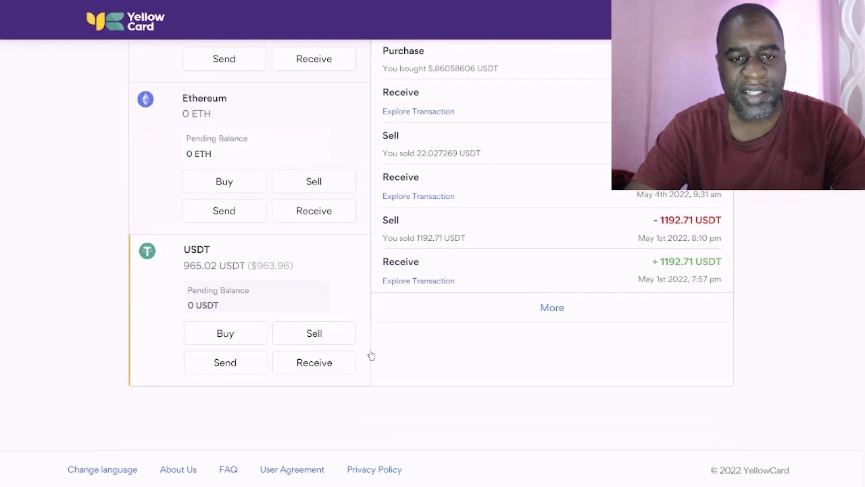
left_click(314, 333)
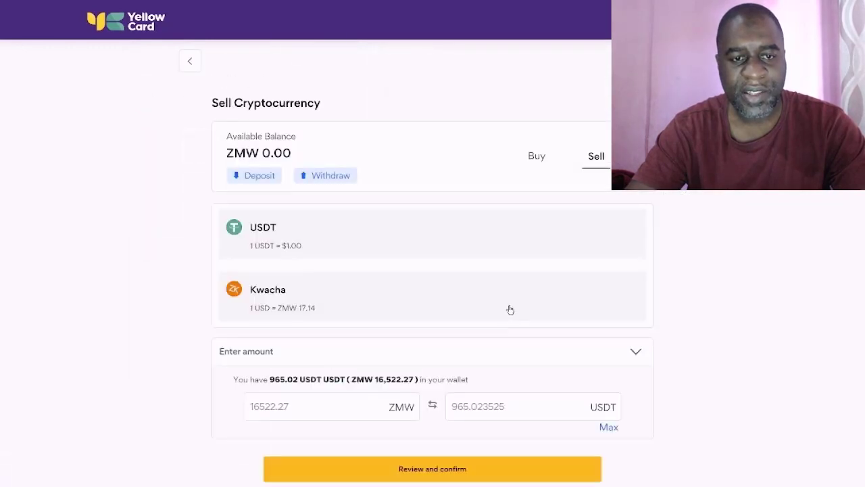
left_click(427, 469)
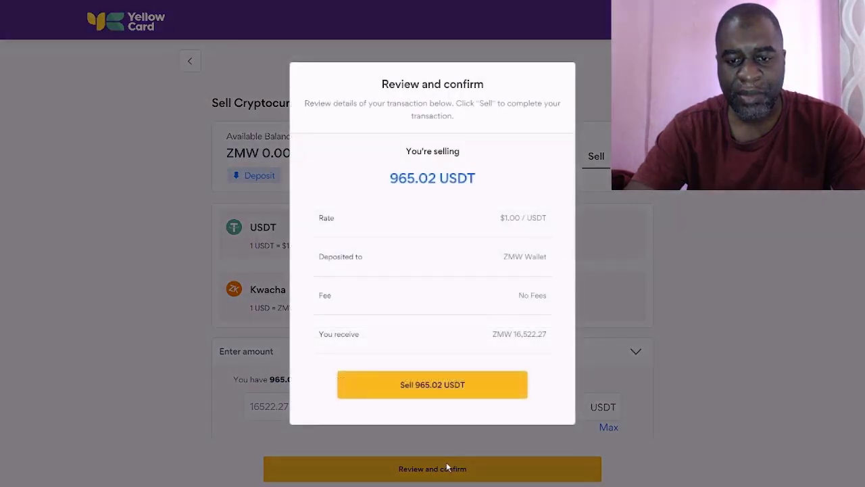
left_click(436, 387)
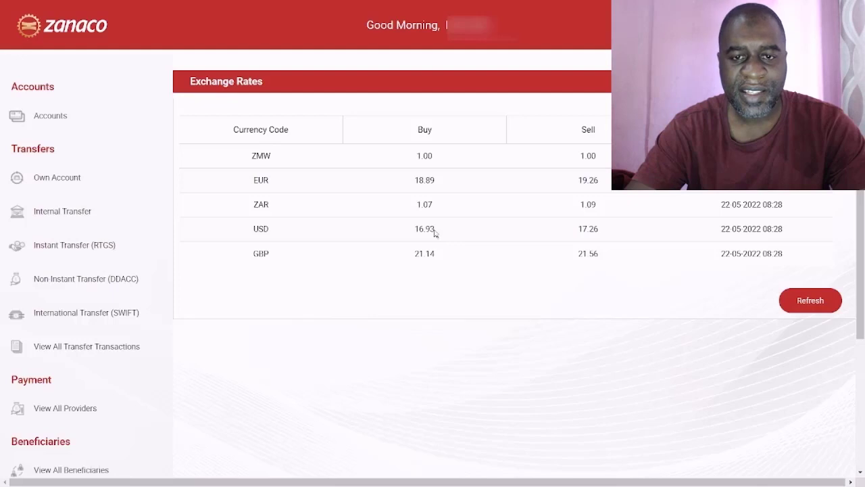
Note Zanaco's USD buy rate of 16.93 and convert 965 USD to ZMW16,329.73.
left_click_drag(435, 233, 416, 230)
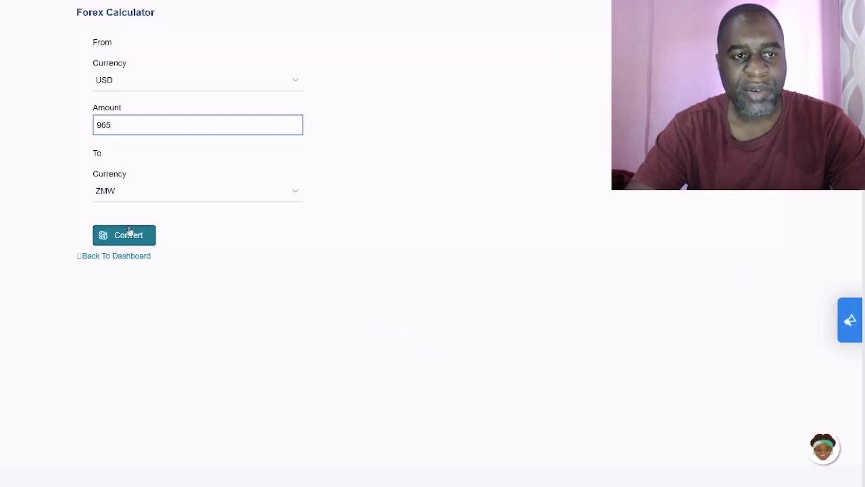
left_click(131, 235)
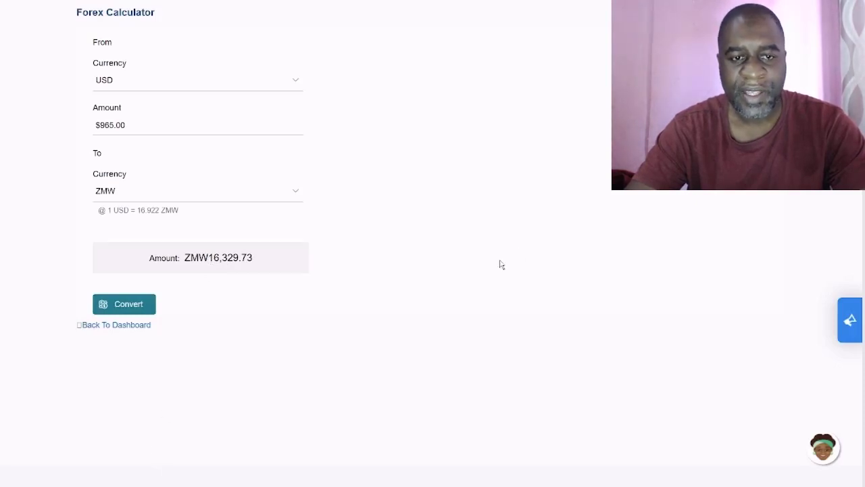
key("alt+Tab")
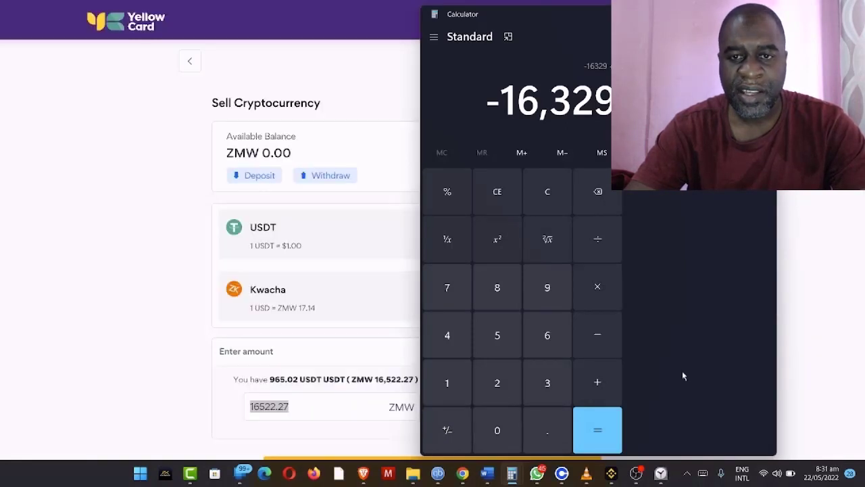
Add 16522.27 to -16329 in Calculator to get the 193.27 difference.
type("16522.27")
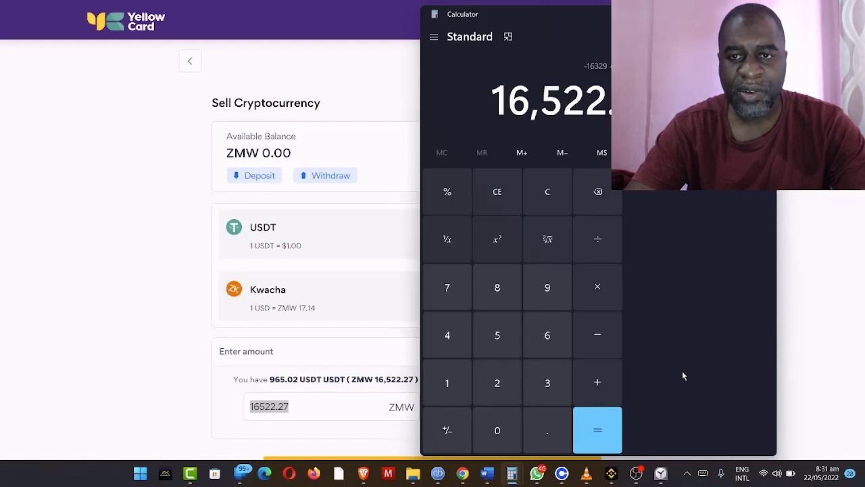
key("Return")
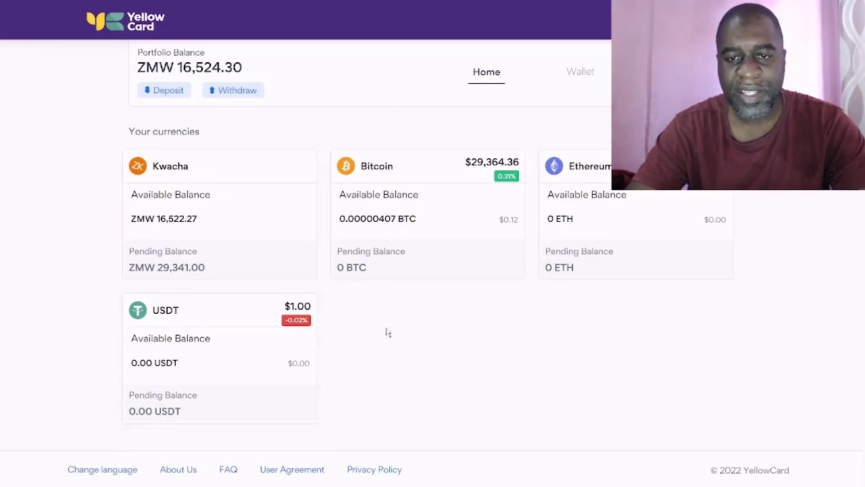
Start a SPENN withdrawal from the Kwacha wallet for 16522.27 ZMW.
left_click(245, 217)
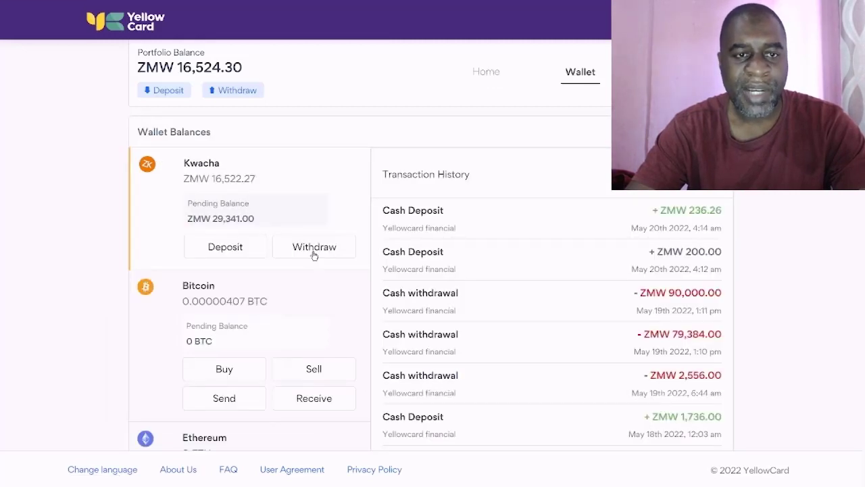
left_click(314, 248)
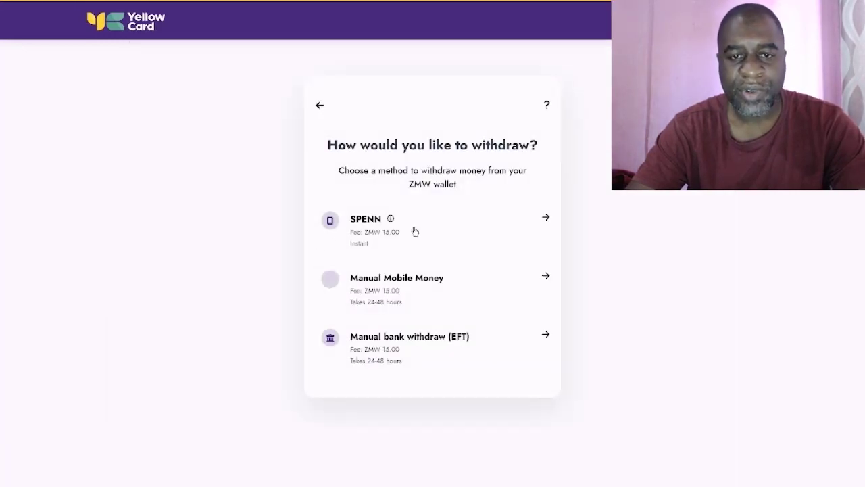
left_click(415, 232)
left_click(437, 315)
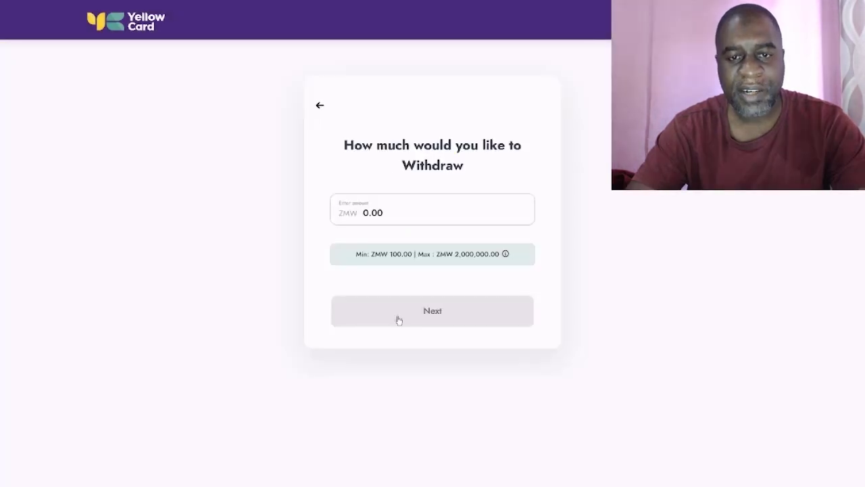
left_click(400, 214)
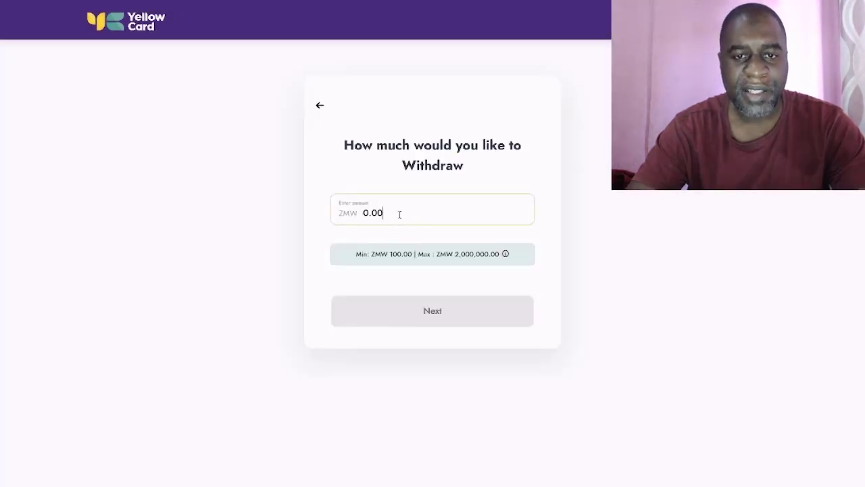
type("16522.27")
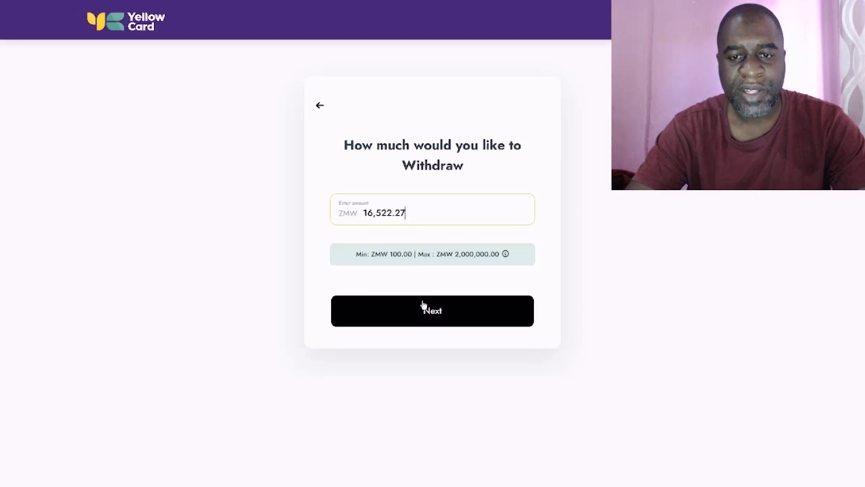
left_click(424, 306)
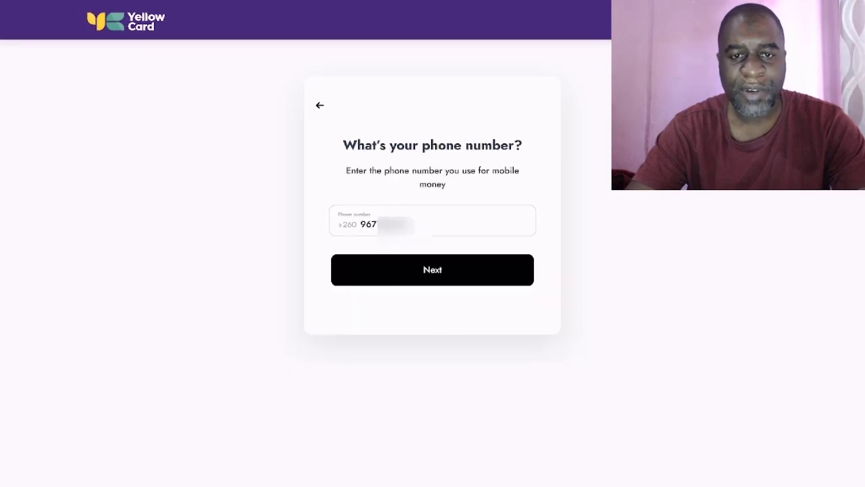
Correct the mobile number, authorise the withdrawal with the PIN, then check SPENN's 16,507.00 balance.
key("BackSpace")
type("7")
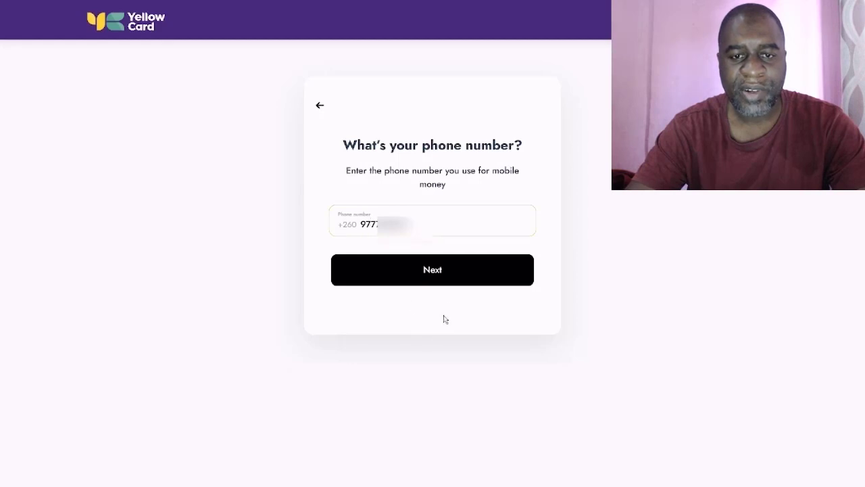
left_click(443, 277)
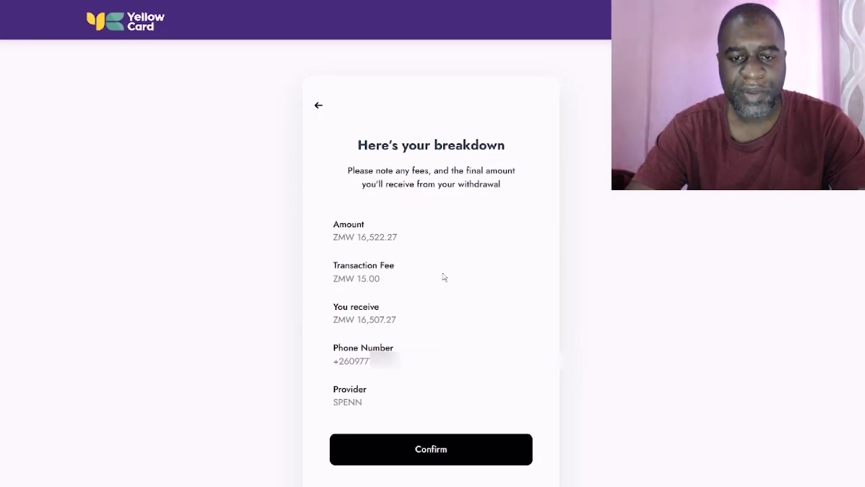
left_click(430, 449)
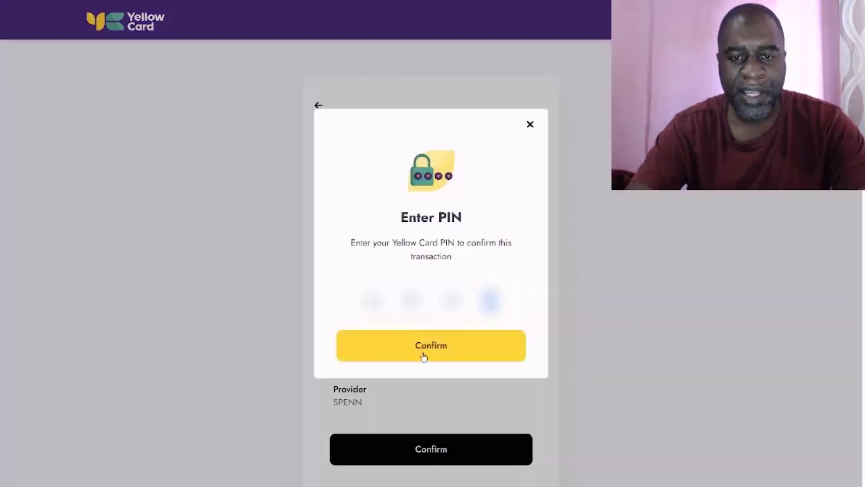
left_click(427, 355)
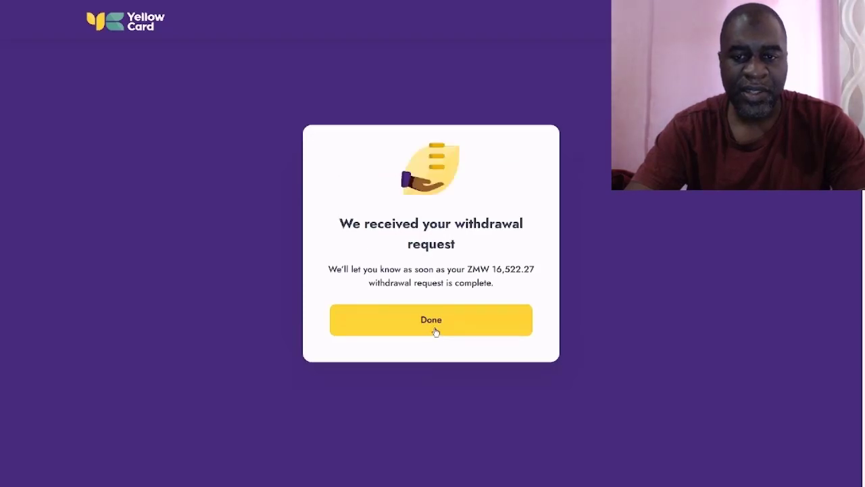
left_click(434, 328)
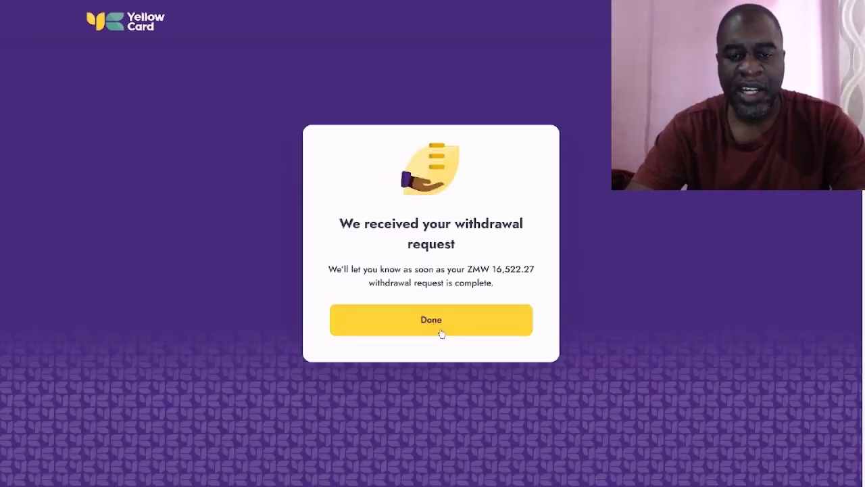
left_click(444, 328)
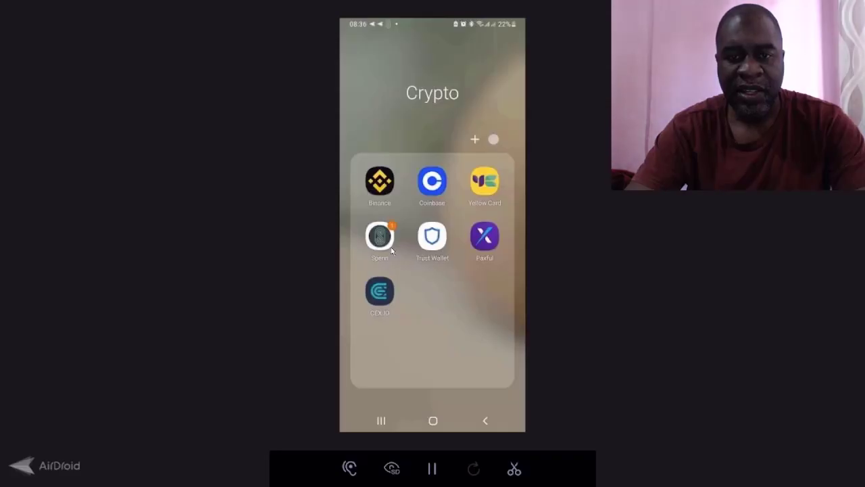
left_click(390, 249)
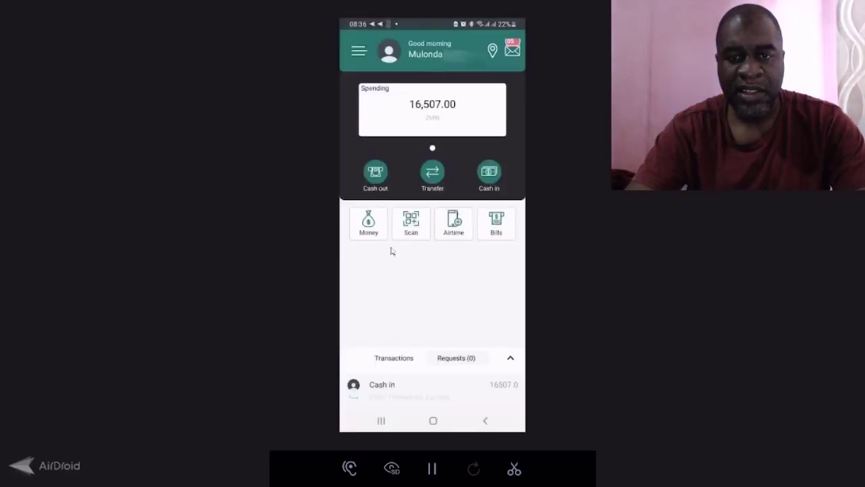